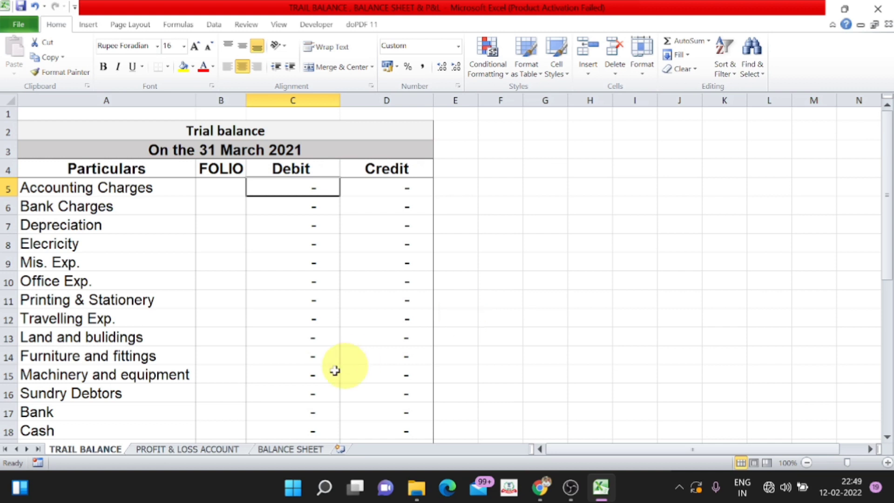
Step: Look through the trial balance, profit and loss account and balance sheet worksheets to examine their layouts
click(205, 451)
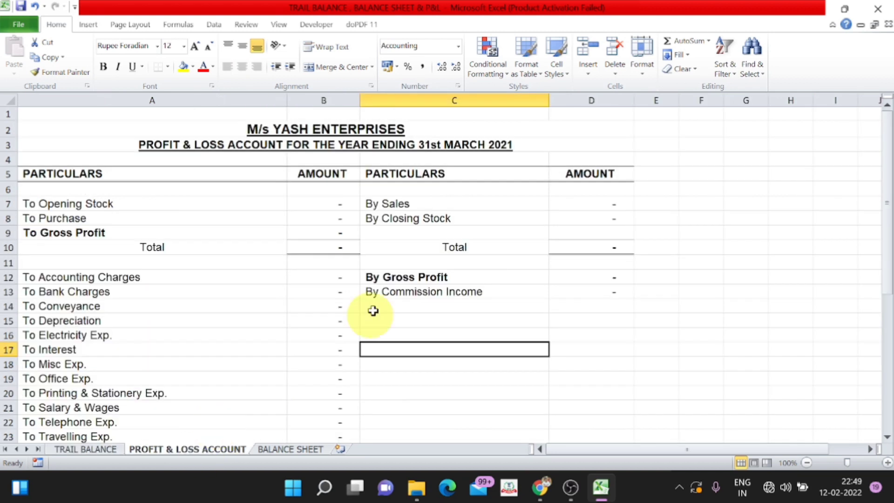
click(288, 449)
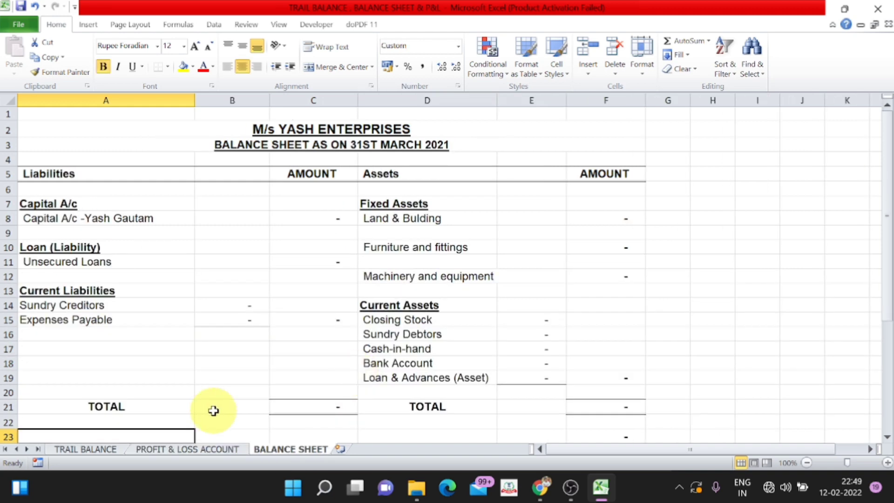
click(88, 450)
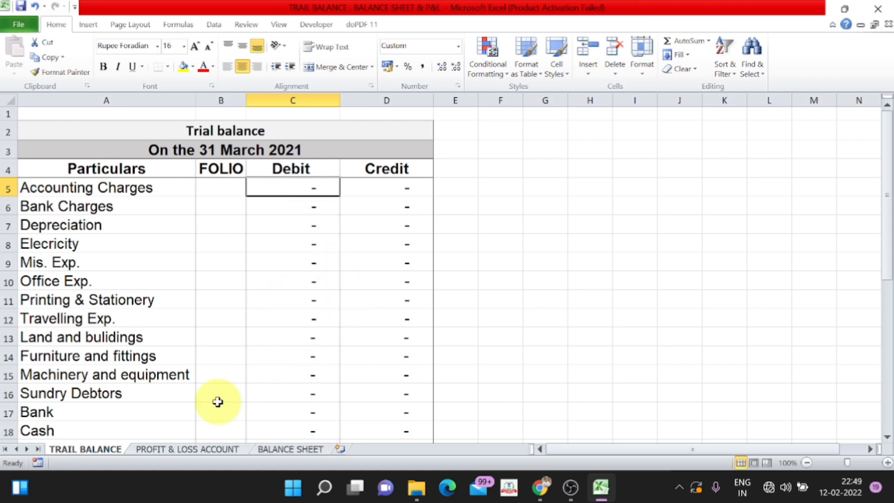
click(208, 450)
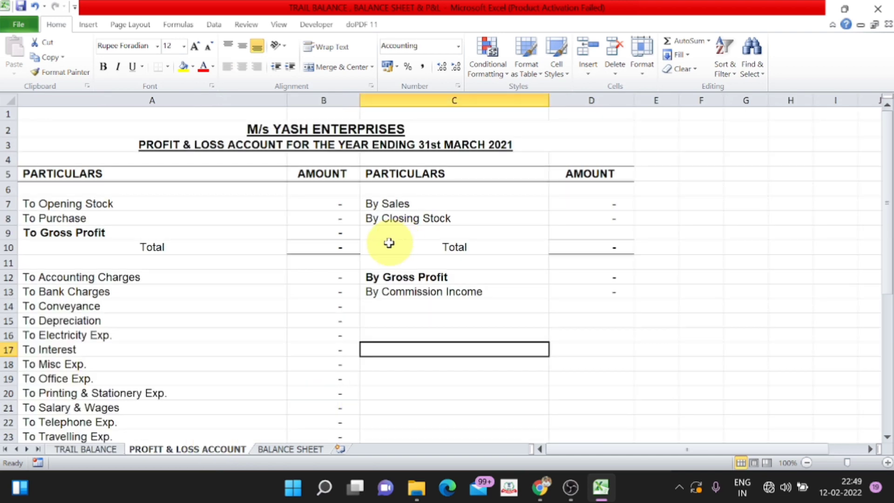
click(285, 449)
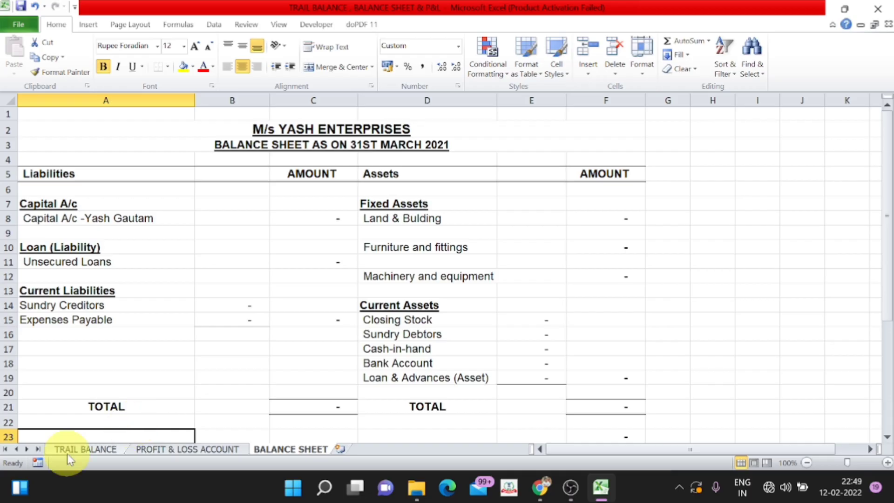
click(69, 450)
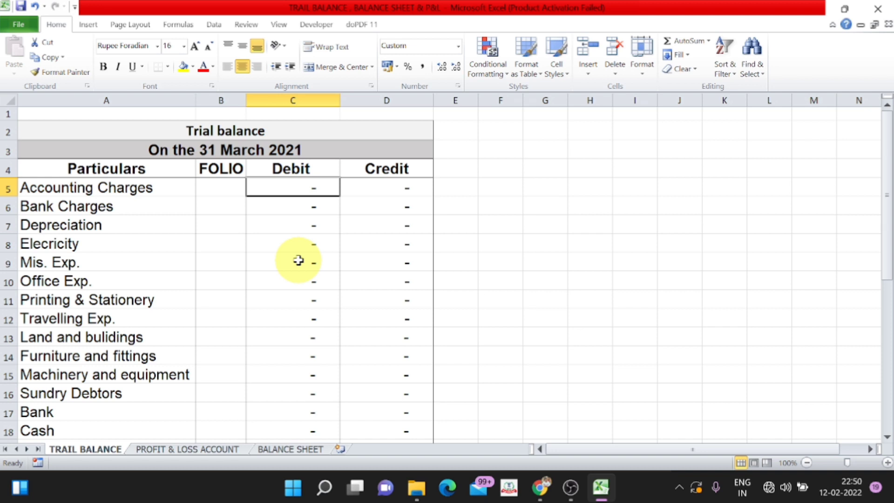
click(173, 450)
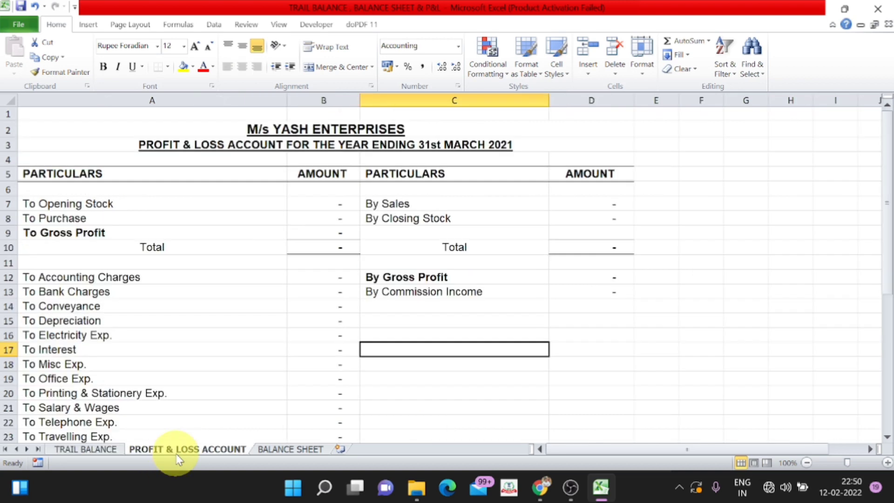
click(290, 448)
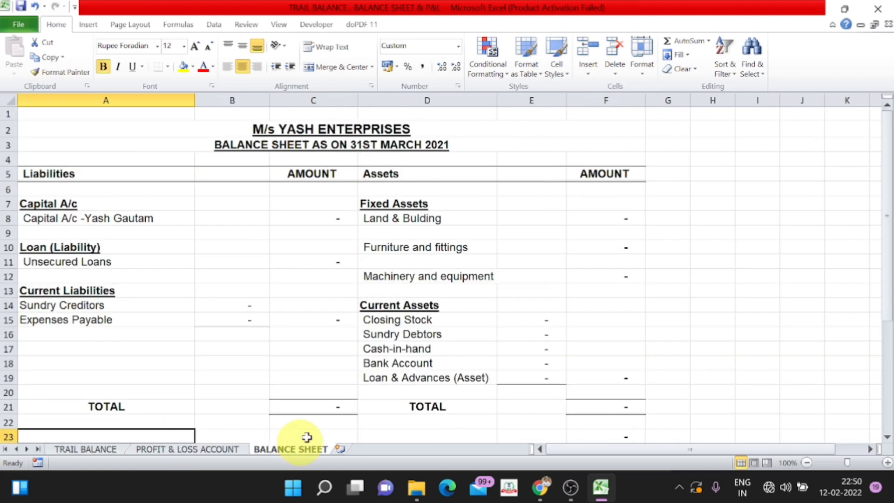
Step: Enter 24000 as the debit amount for Accounting Charges in the trial balance
click(88, 449)
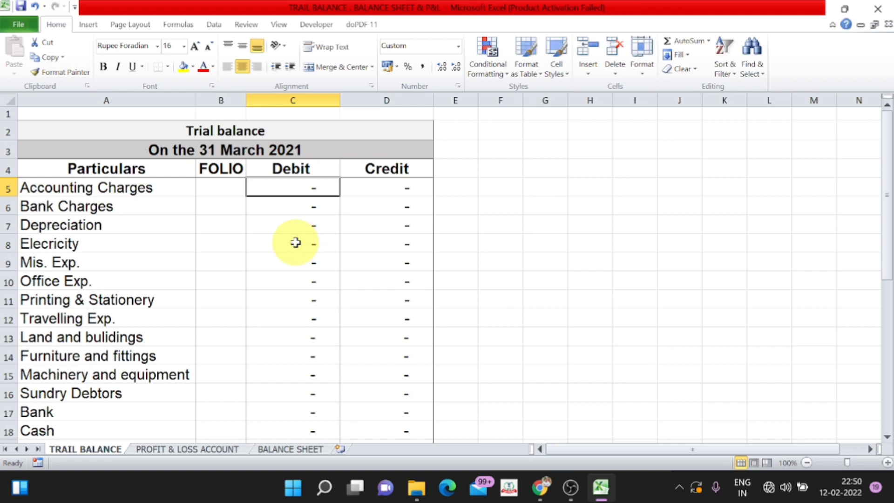
click(131, 189)
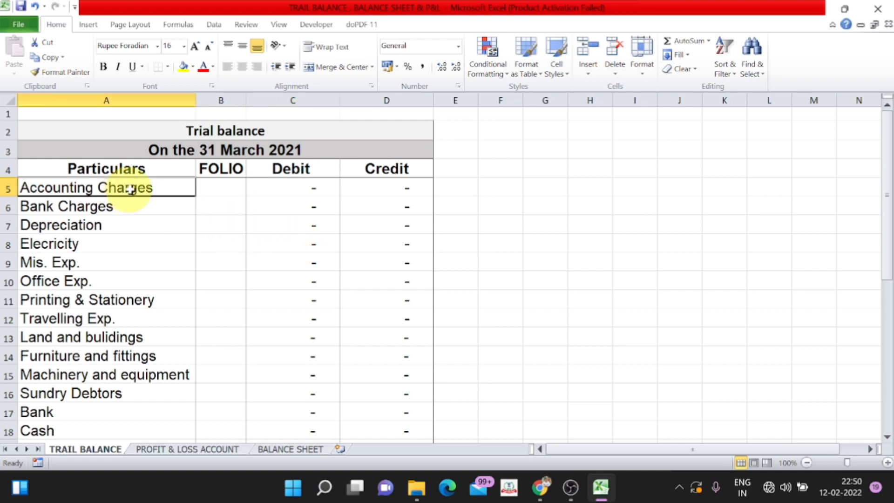
click(299, 190)
text(24,000)
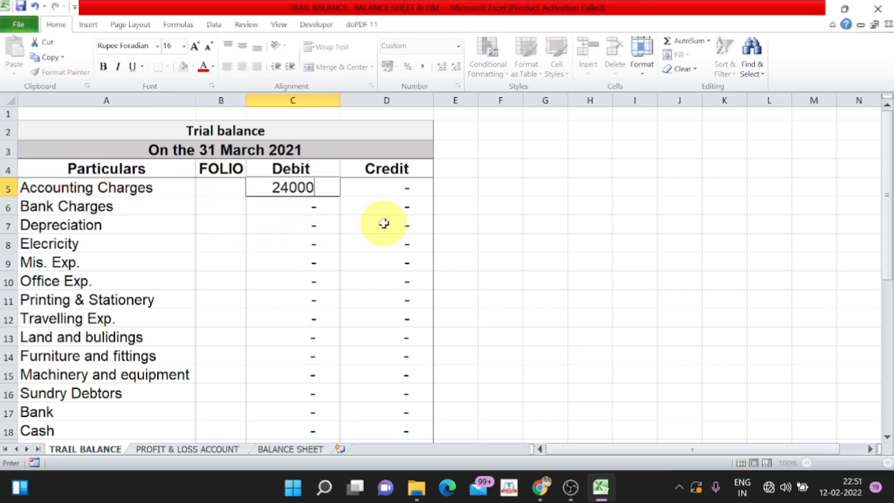
key(Return)
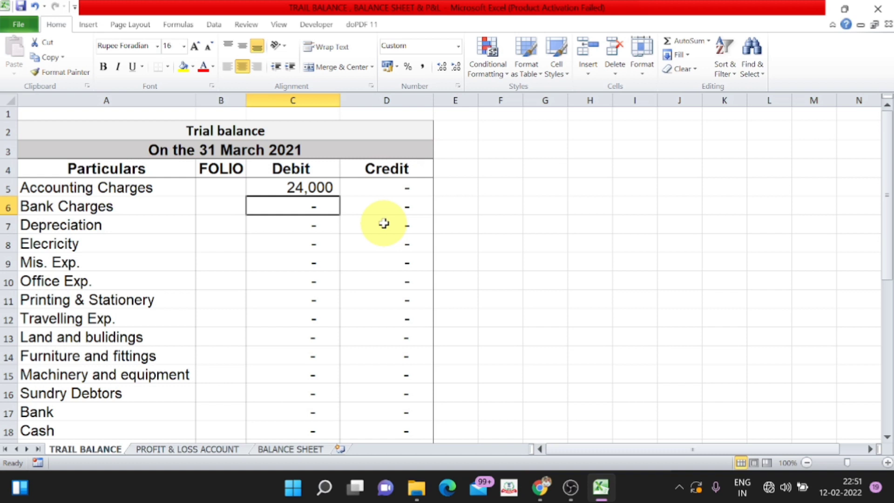
Step: Compare the Accounting Charges amount in the trial balance with its line in the profit and loss account
click(319, 187)
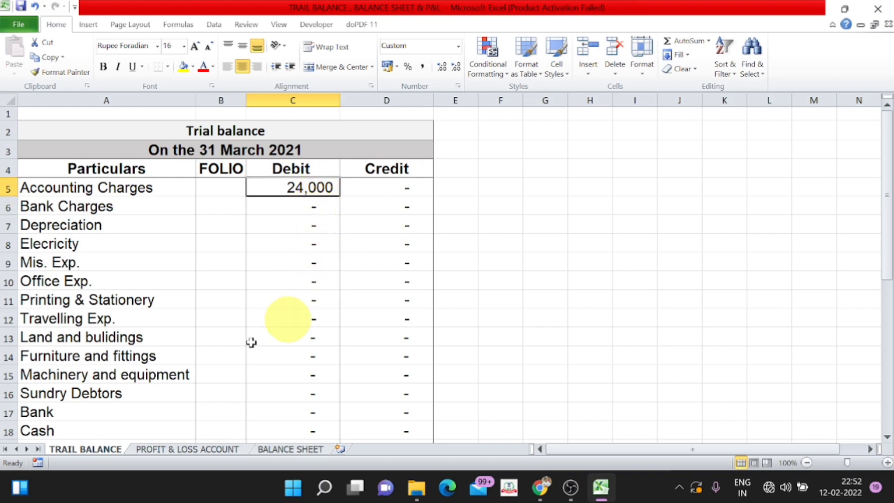
click(206, 453)
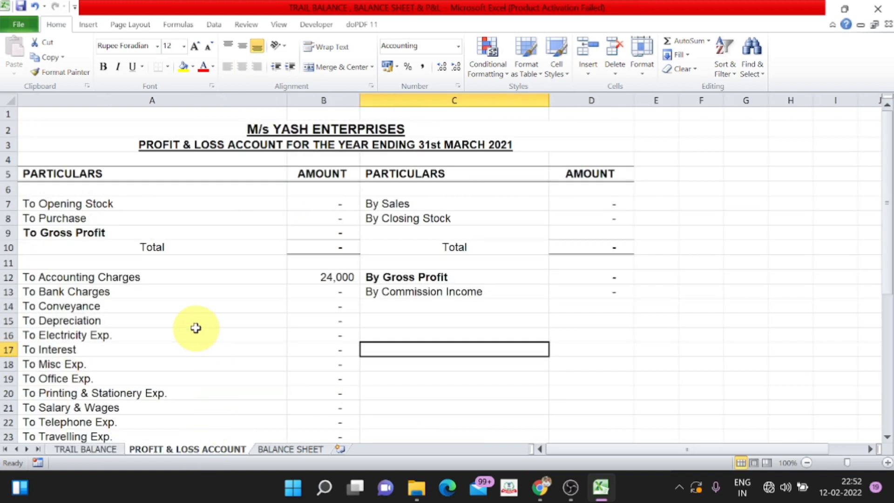
click(114, 454)
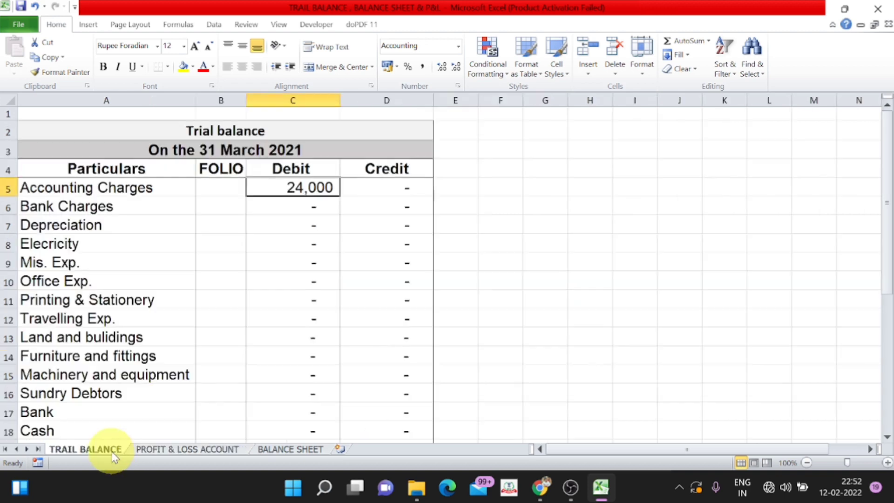
click(116, 191)
click(282, 185)
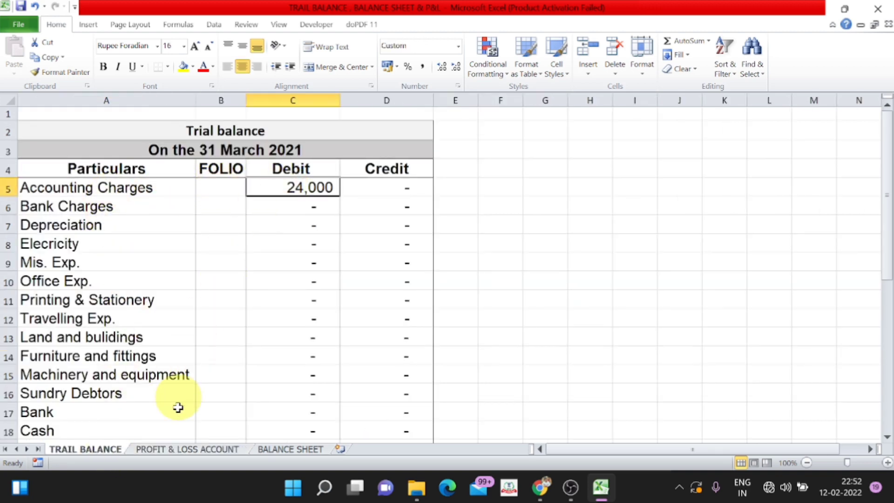
click(186, 452)
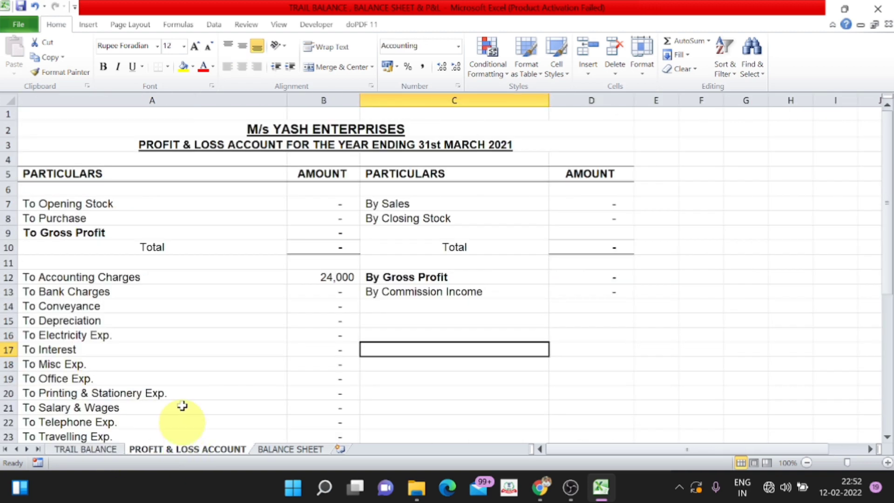
click(129, 279)
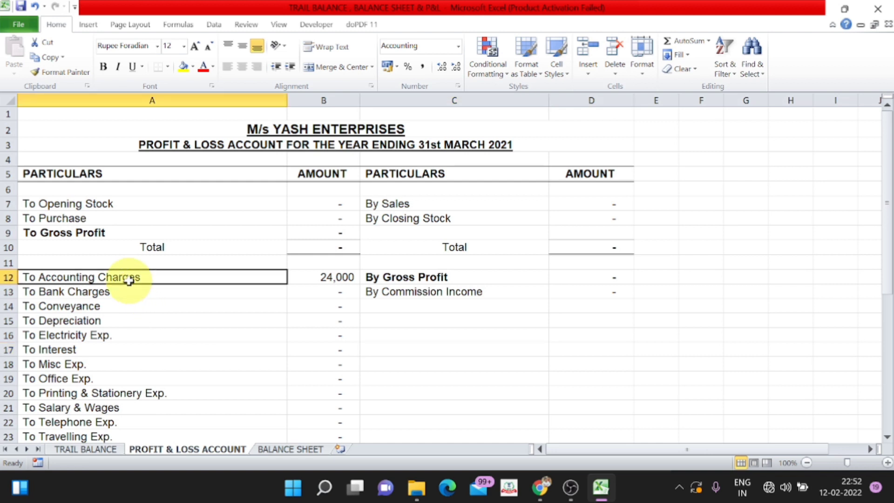
click(326, 277)
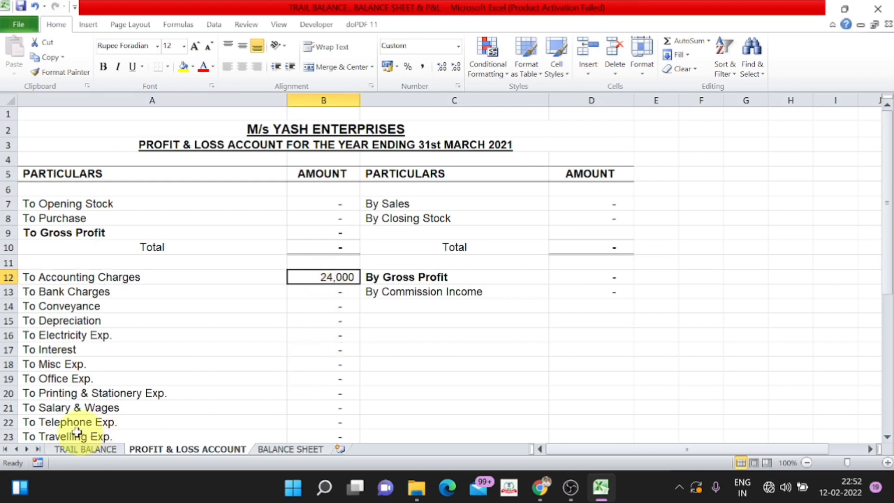
click(75, 450)
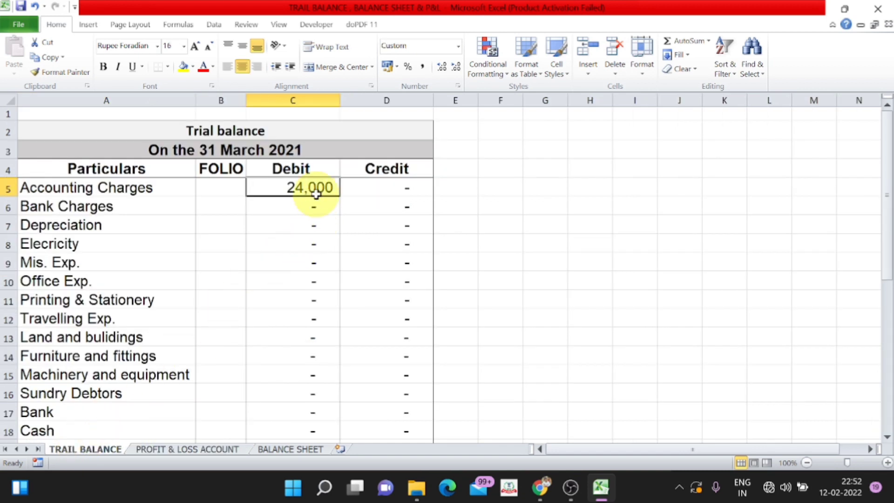
click(186, 449)
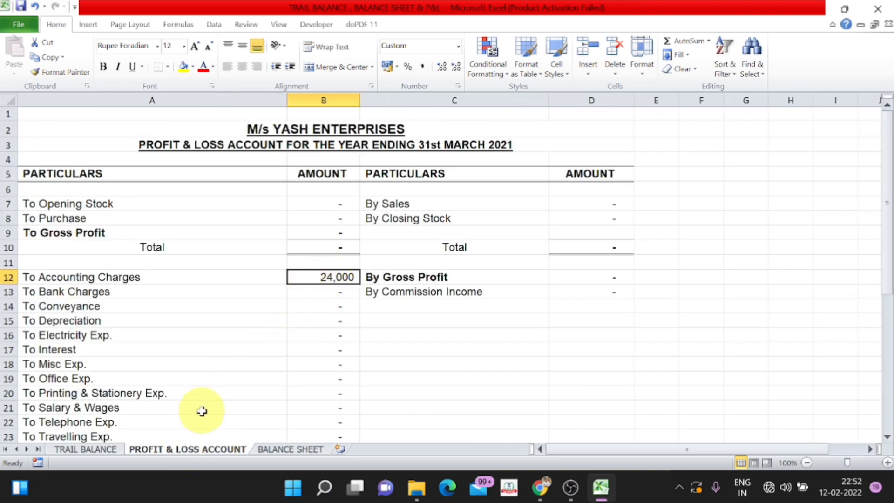
Step: Enter 1500 as the Bank Charges debit in the trial balance and check its amount in the profit and loss account
click(116, 449)
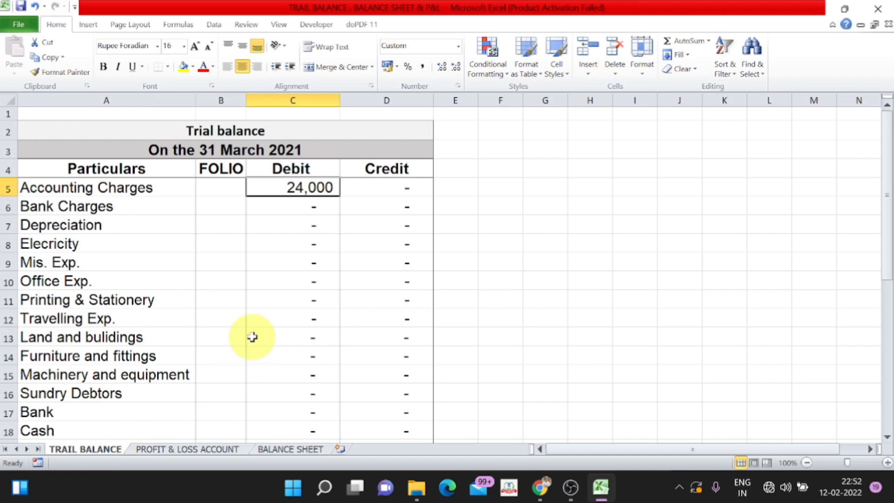
click(289, 210)
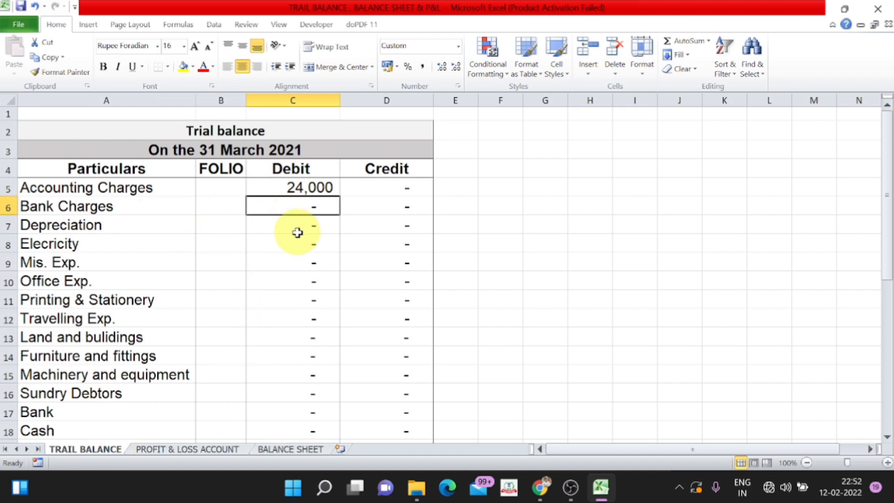
text(1500)
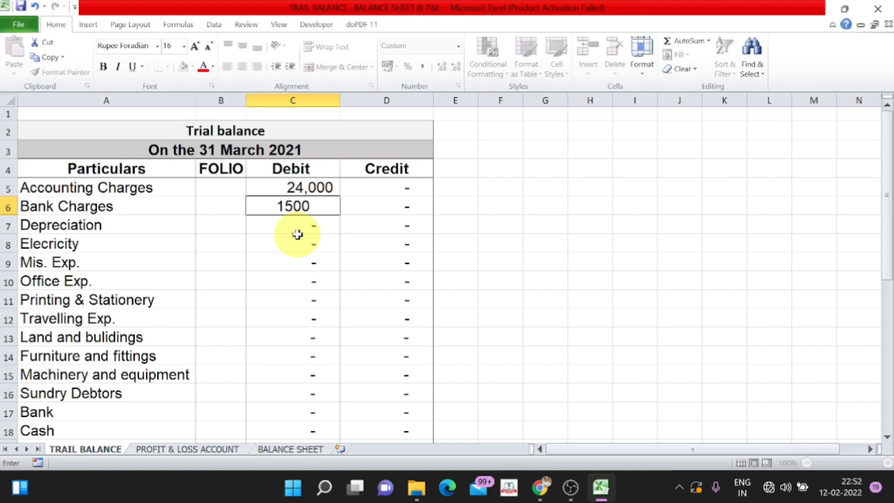
key(Return)
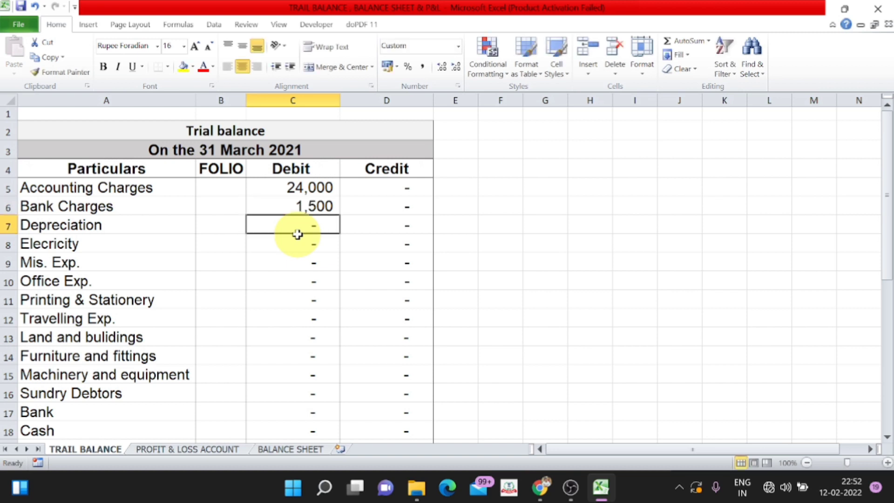
click(216, 449)
click(344, 292)
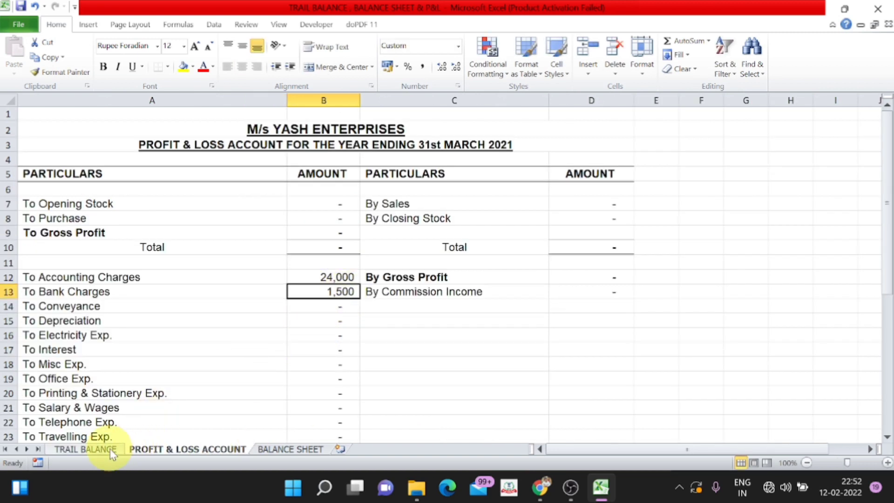
Step: Enter 26250 as the Depreciation debit in the trial balance and check its amount in the profit and loss account
click(110, 449)
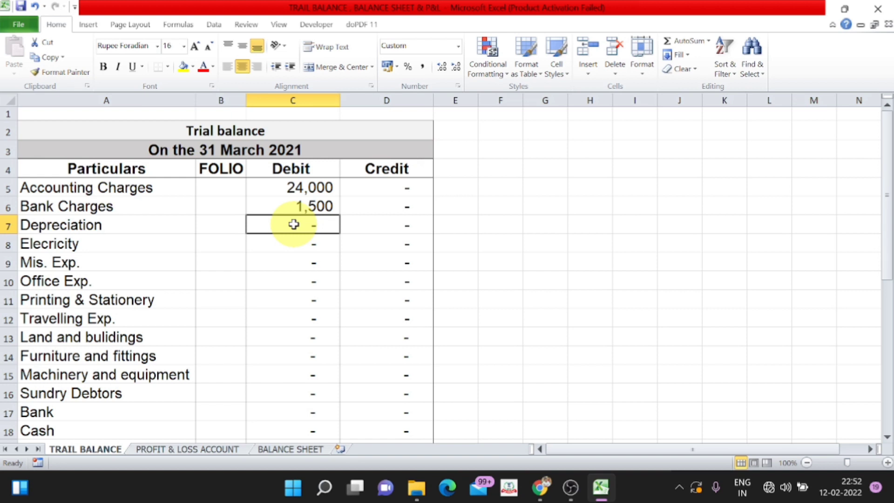
text(26250)
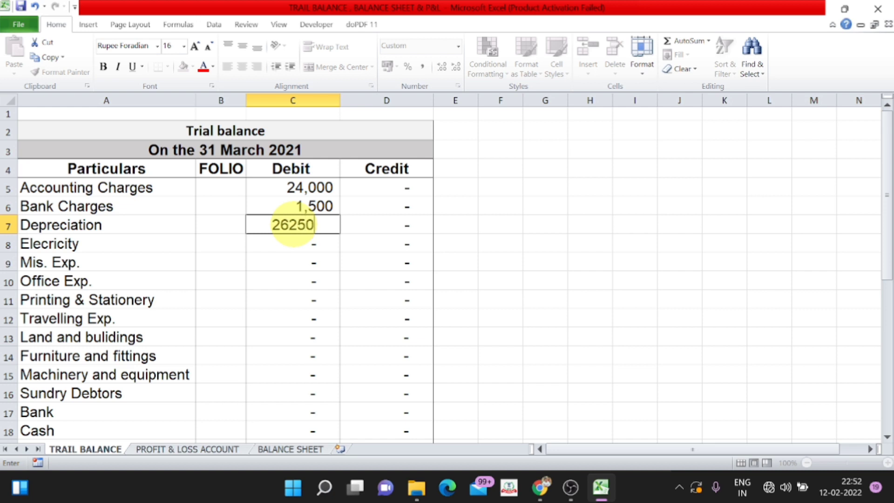
key(Return)
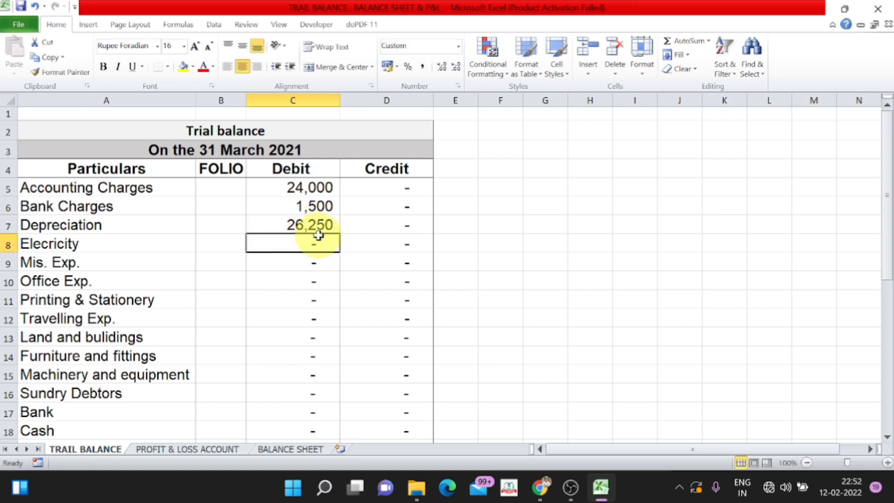
click(200, 448)
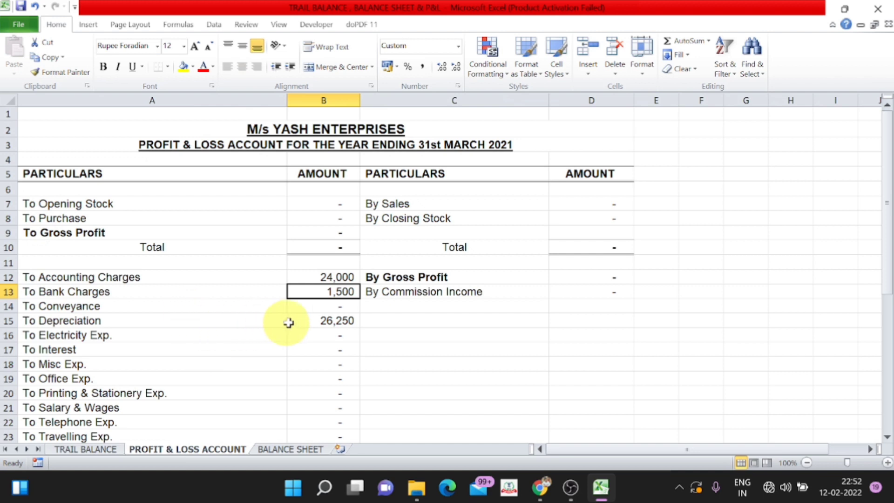
click(125, 310)
click(116, 322)
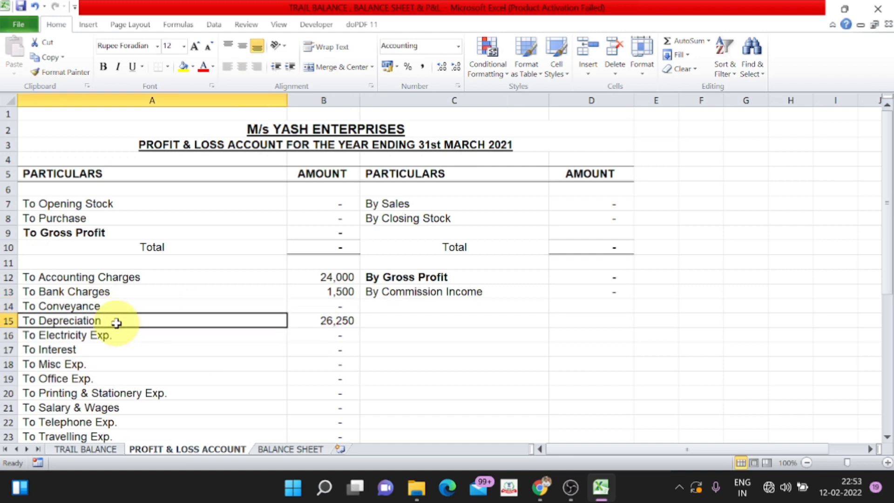
click(349, 320)
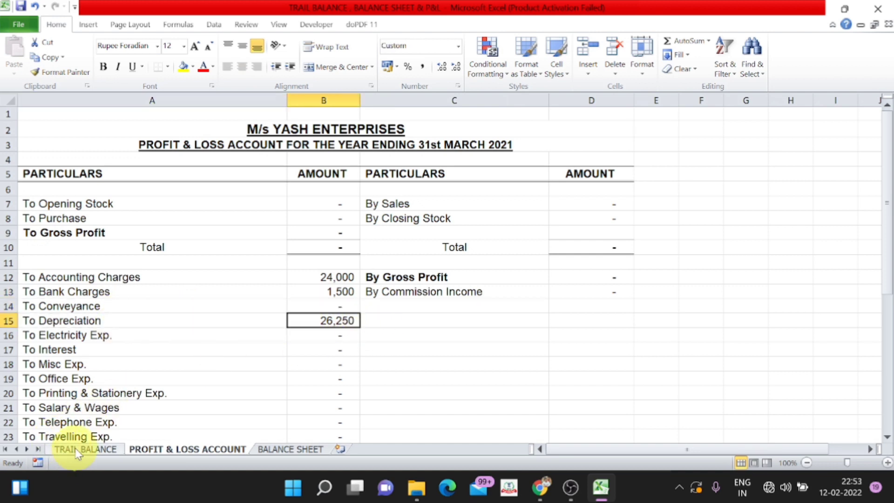
Step: Enter 15000 as the debit amount for electricity in the trial balance
click(75, 448)
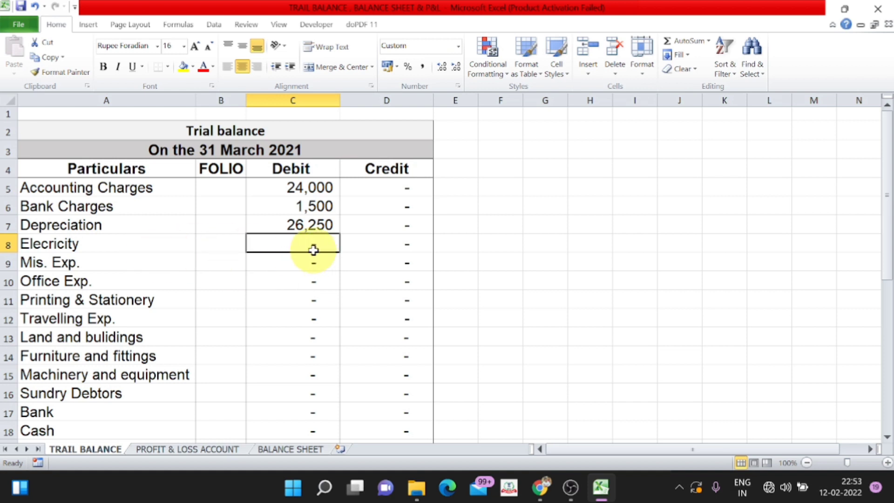
text(15000)
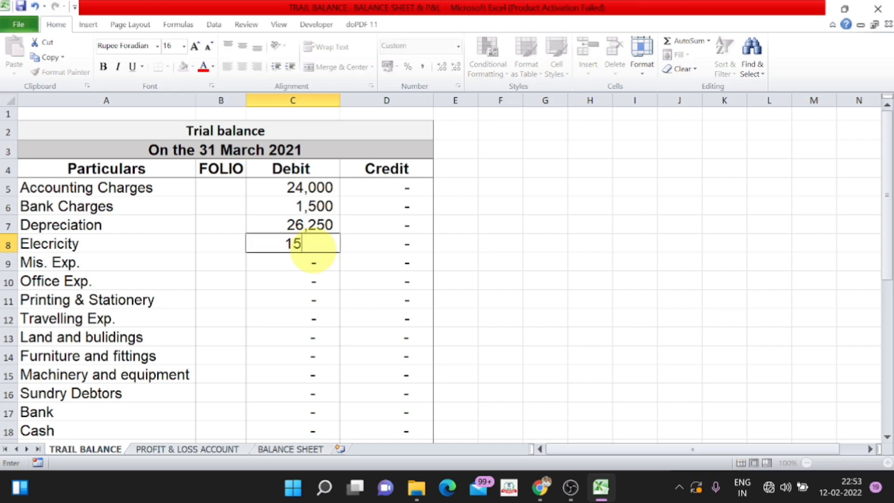
key(Return)
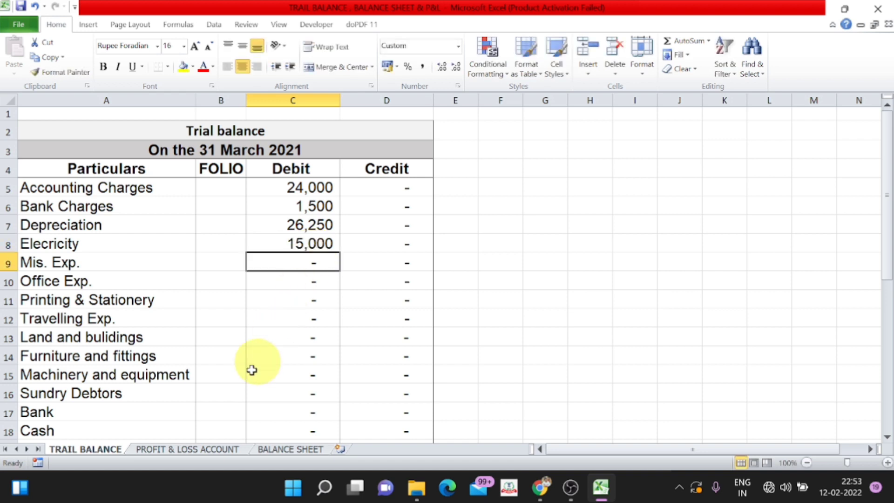
Step: Check the electricity amount in the profit and loss account and return to the trial balance
click(197, 449)
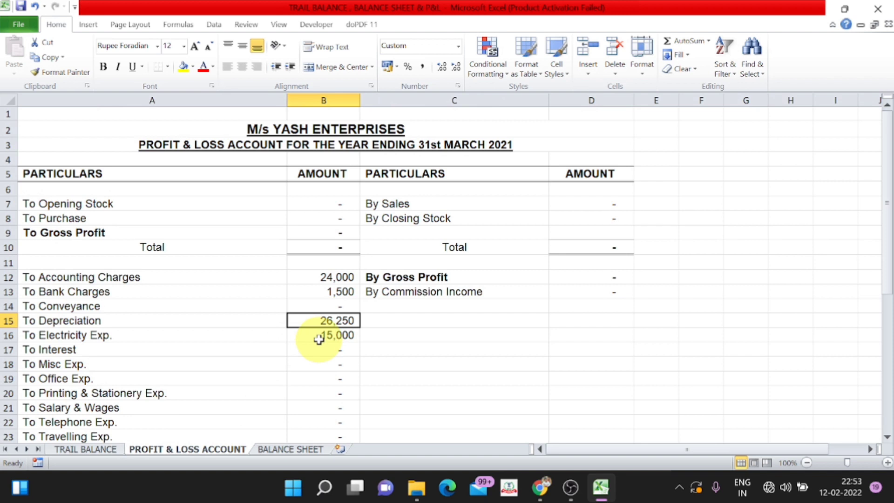
key(ctrl+Page_Up)
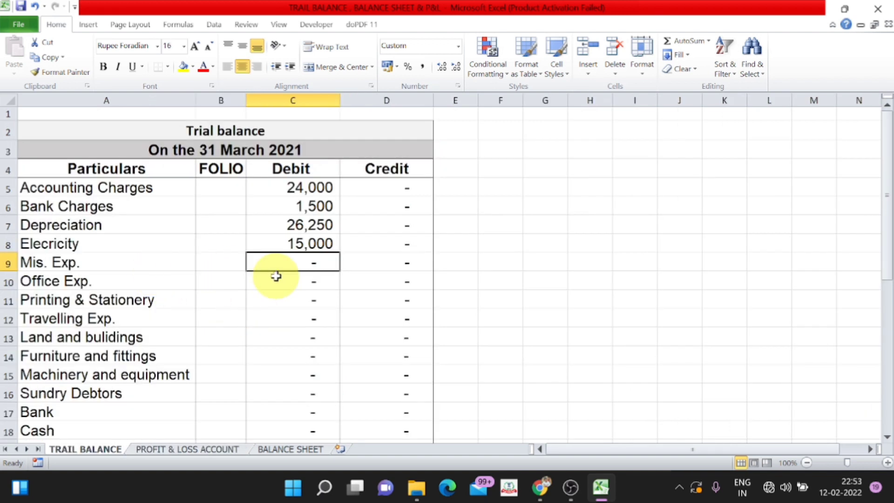
Step: Enter 750 as the Mis. Exp. debit in the trial balance and check its amount in the profit and loss account
text(750)
key(Return)
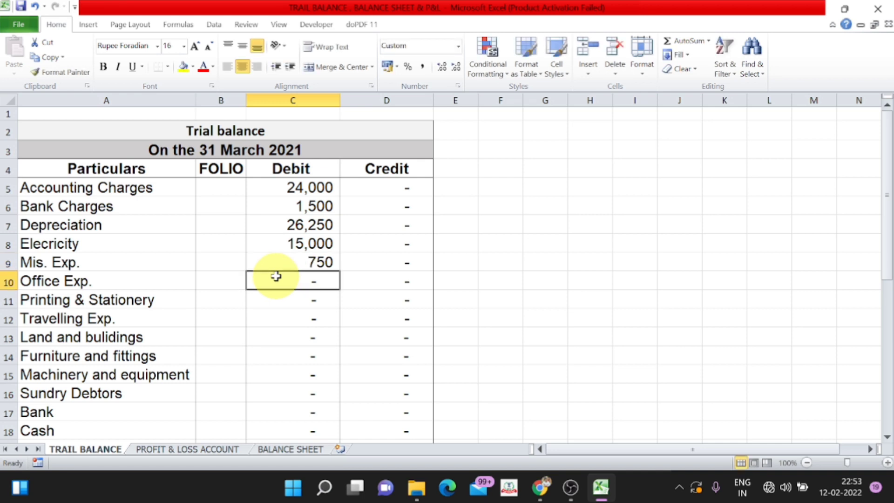
click(198, 449)
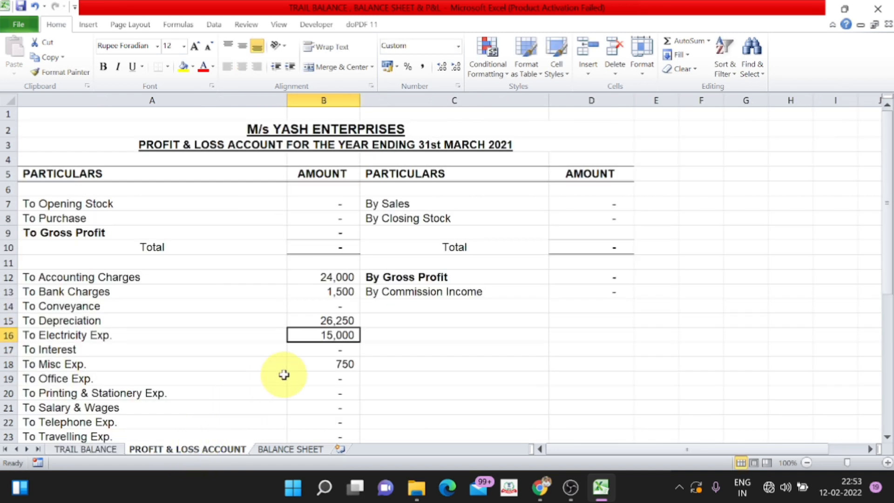
click(345, 366)
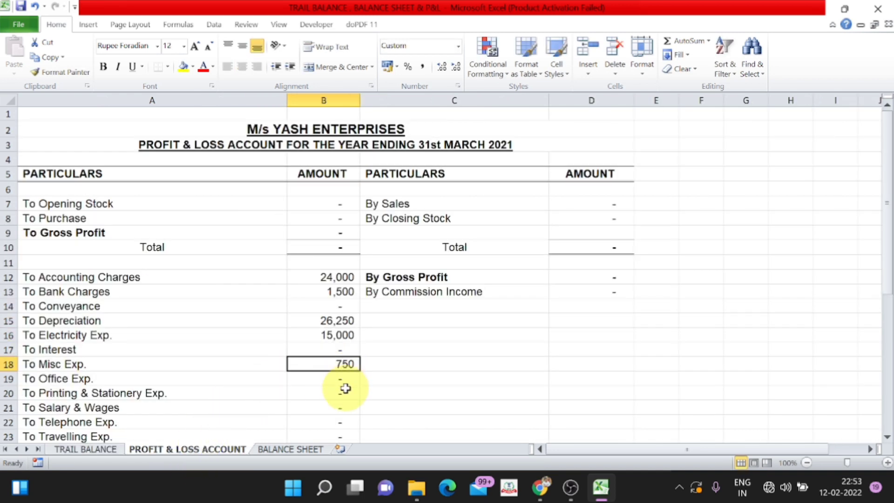
Step: Enter 1250 as the Office Exp. debit in the trial balance and check its amount in the profit and loss account
click(88, 450)
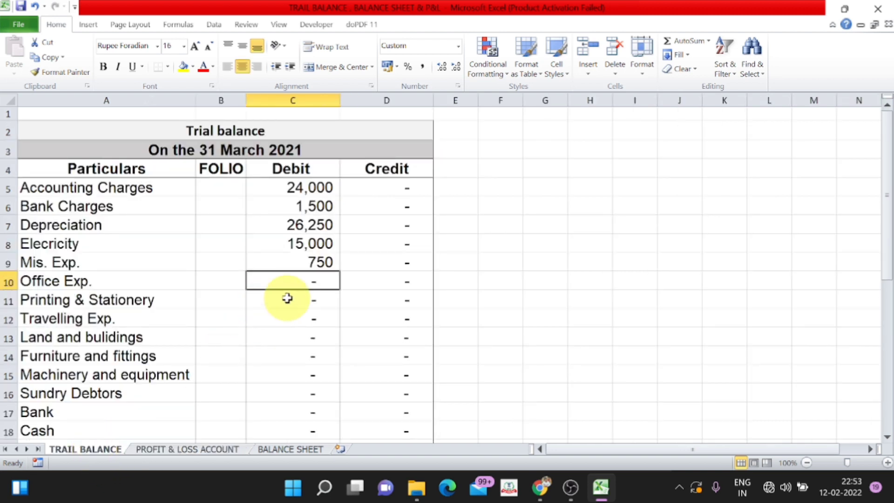
text(1250)
key(Return)
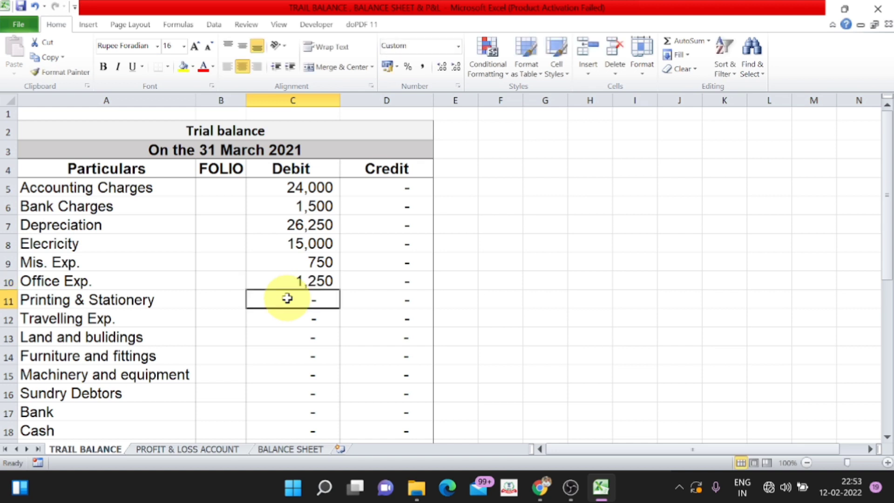
click(198, 449)
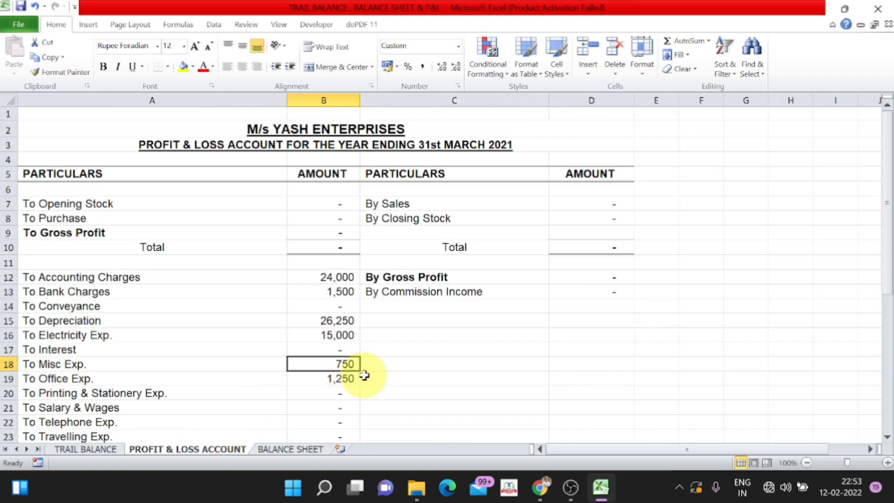
click(124, 378)
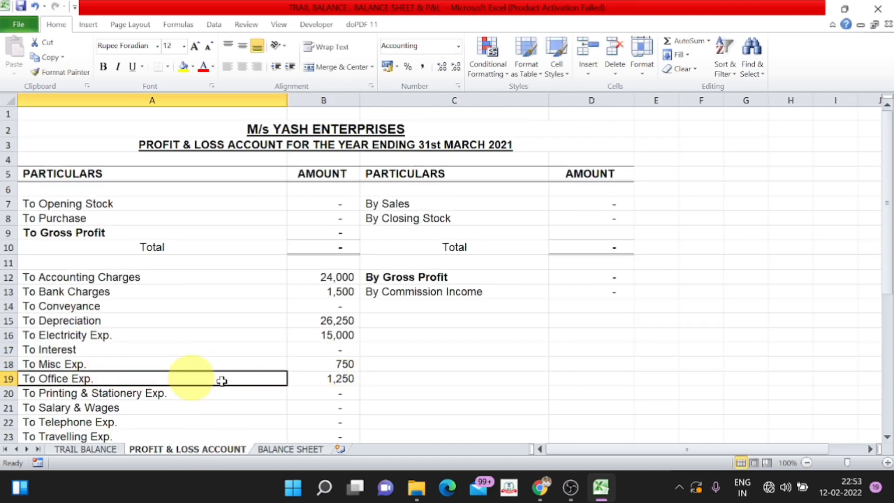
click(339, 379)
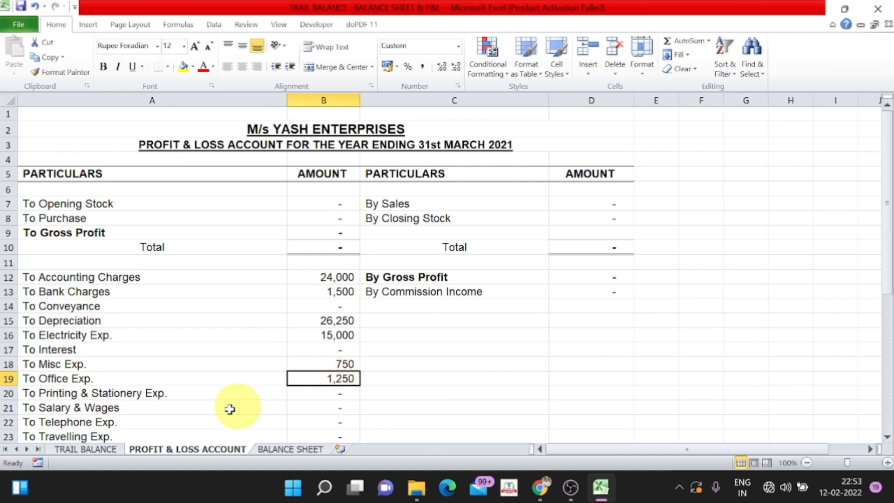
Step: Enter 850 as the Printing & Stationery debit in the trial balance and check its amount in the profit and loss account
click(86, 450)
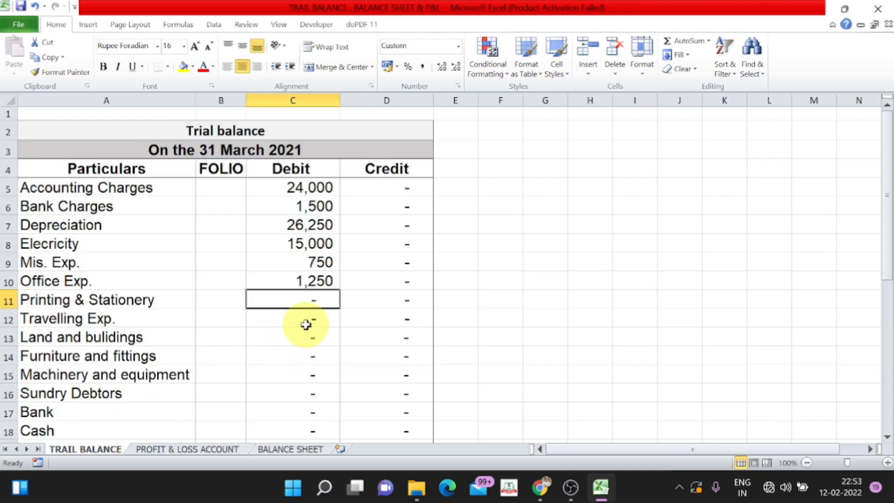
text(850)
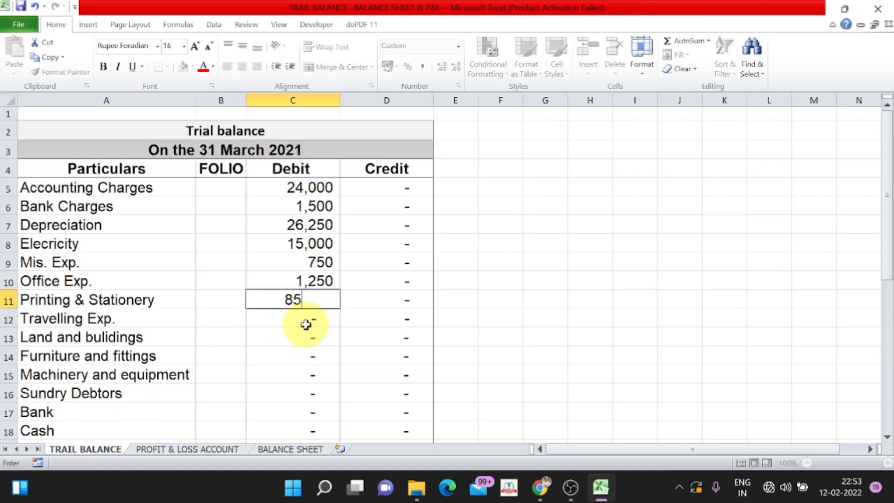
key(Return)
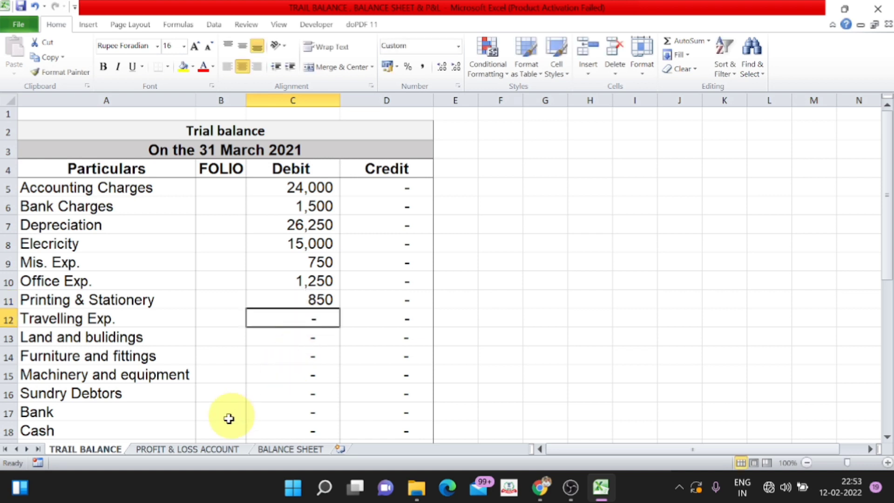
click(191, 449)
click(338, 393)
drag(132, 393, 313, 391)
click(324, 395)
Step: Enter 1500 as the Travelling Exp. debit in the trial balance and check its amount in the profit and loss account
click(96, 449)
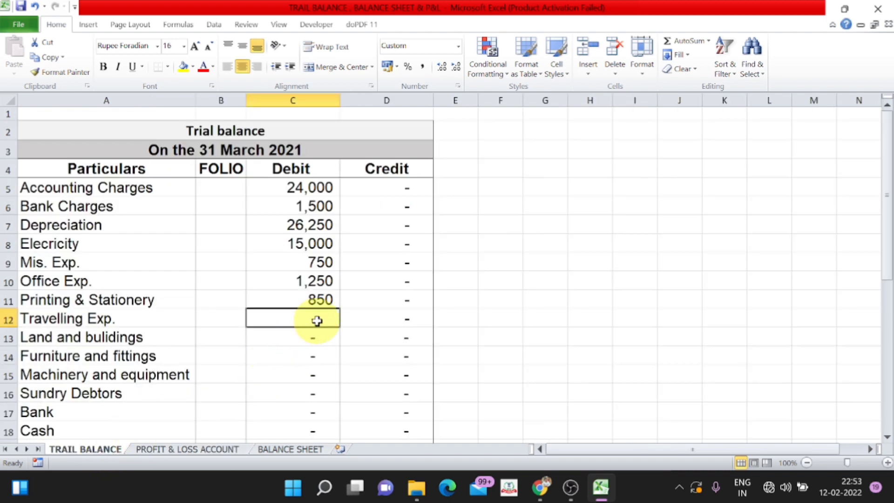
text(1500)
key(Return)
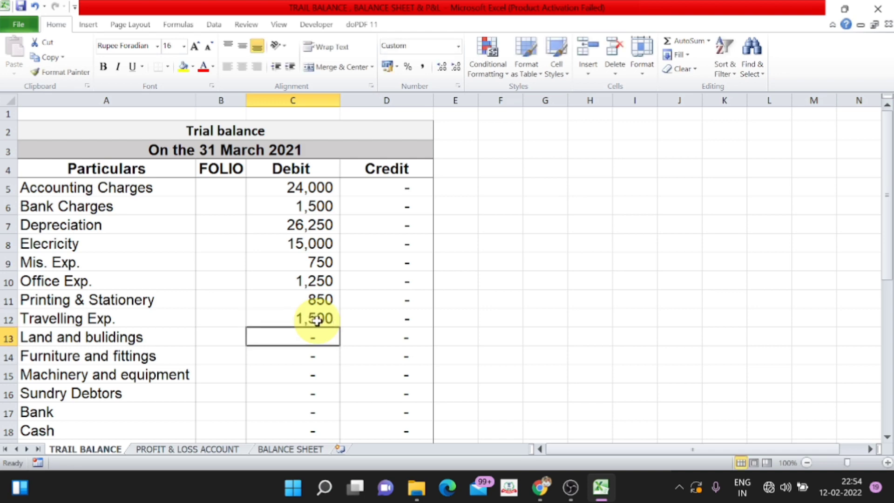
click(216, 448)
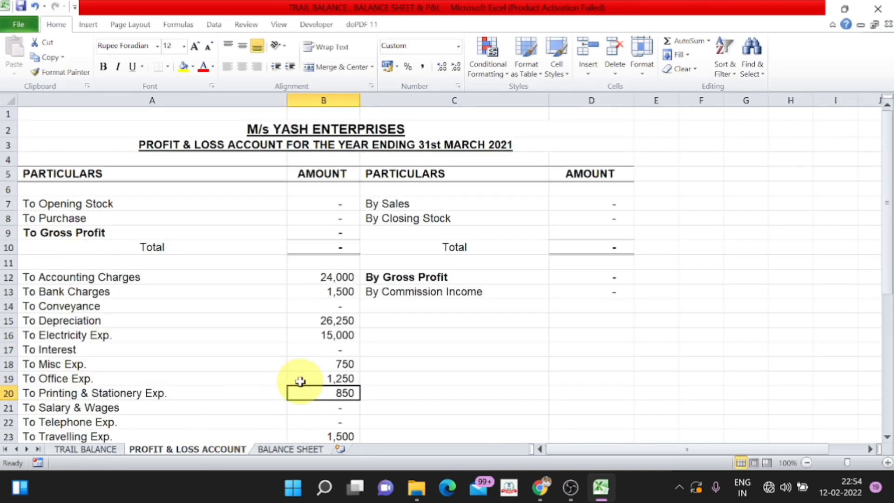
scroll(300, 381, down, 1)
click(123, 394)
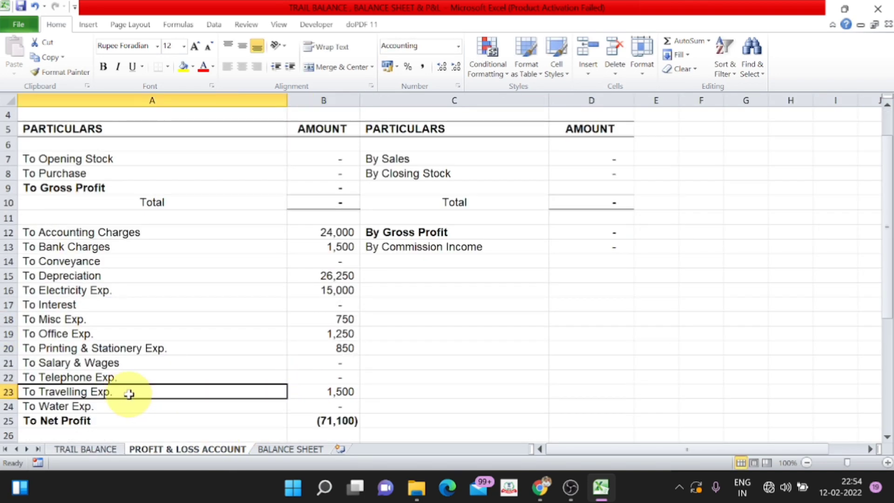
click(303, 392)
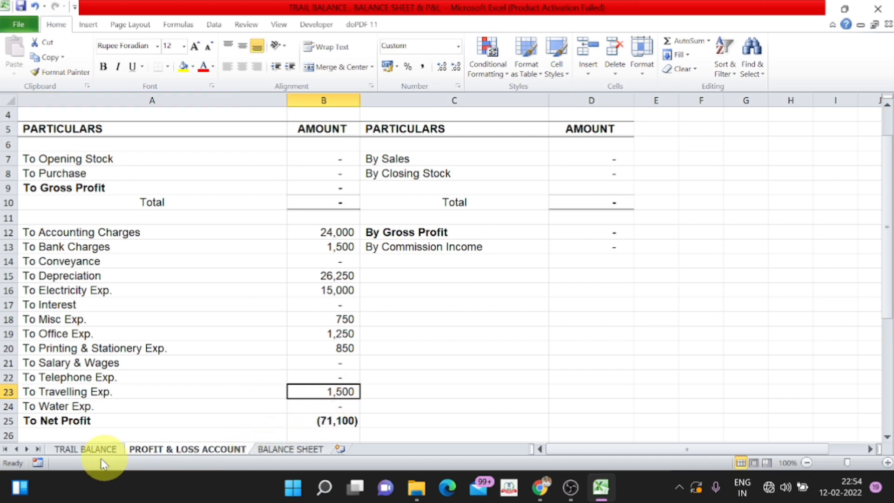
Step: Enter 5,00,000 as the land and buildings debit in the trial balance and check its amount under Fixed Assets in the balance sheet
click(86, 449)
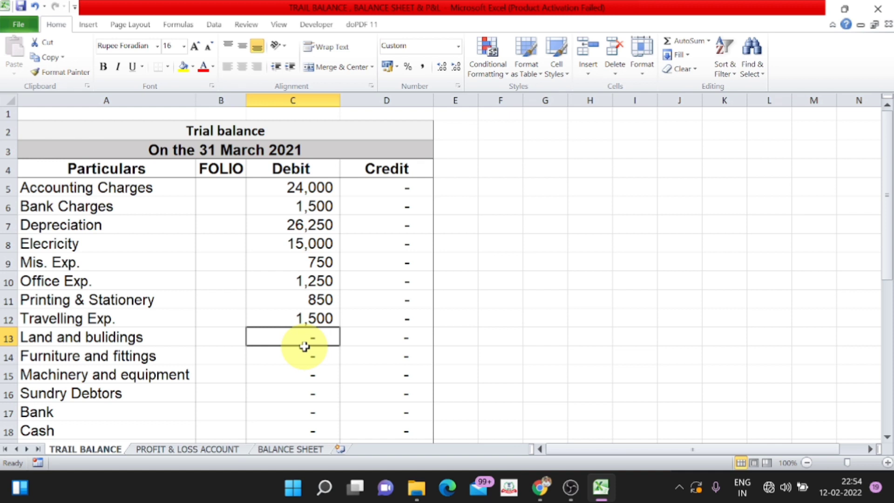
text(5)
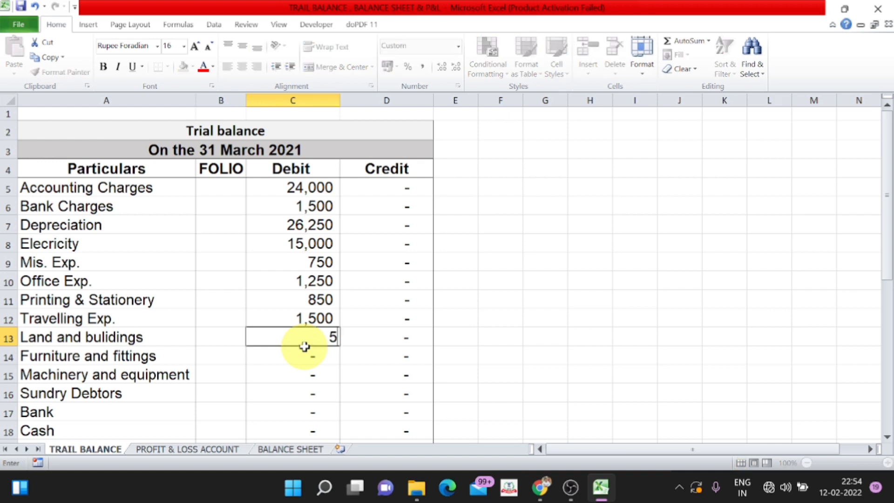
text(,00,000)
key(Return)
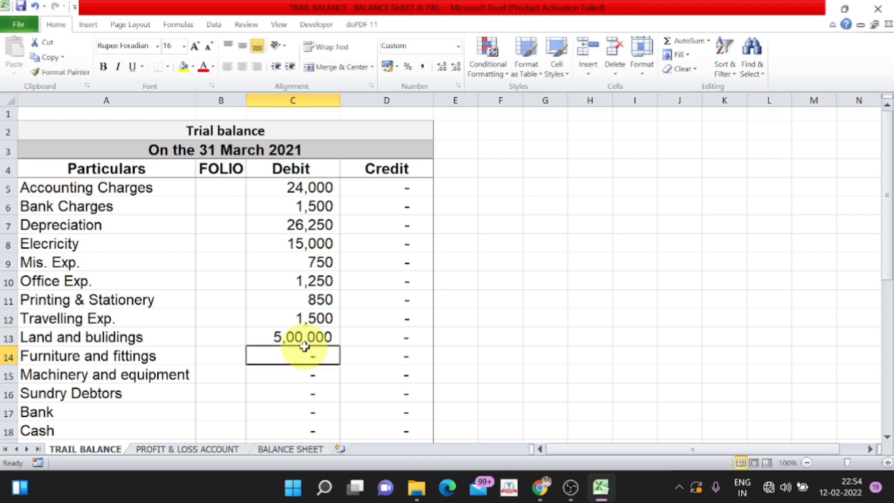
click(211, 450)
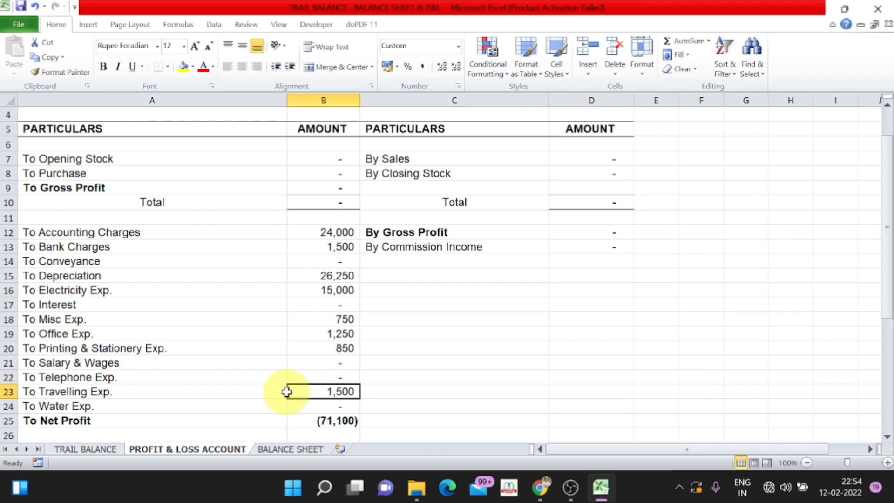
scroll(287, 392, up, 1)
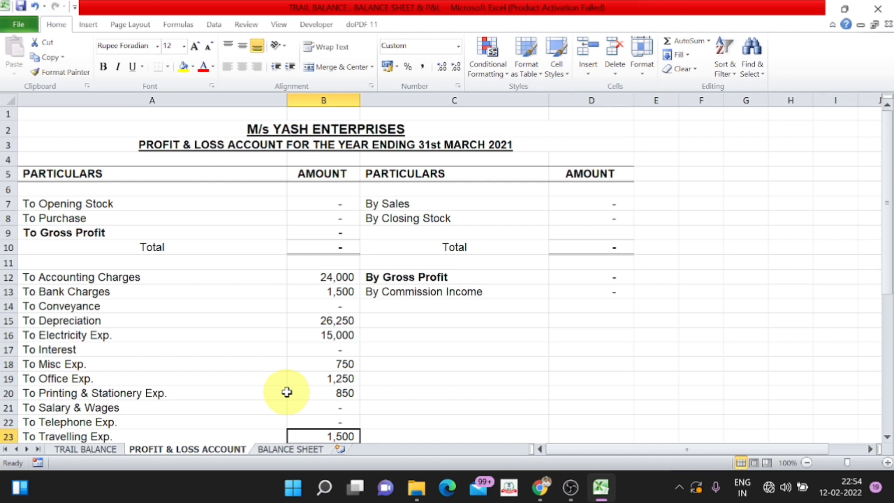
click(289, 449)
click(410, 216)
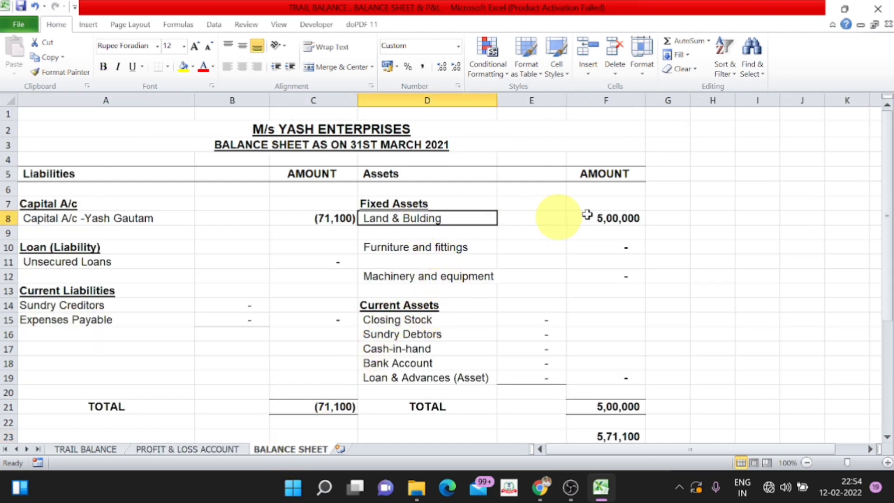
click(609, 219)
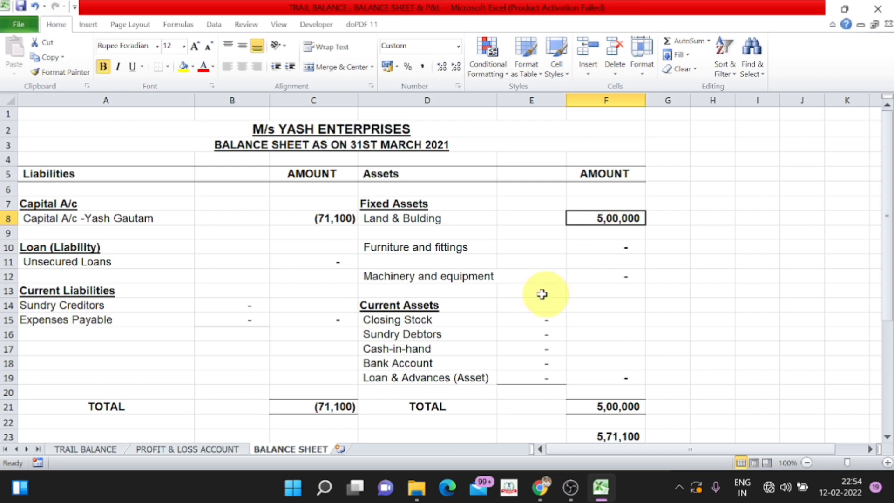
Step: Enter 75000 as the Furniture and fittings debit in the trial balance and check its amount in the balance sheet
click(102, 451)
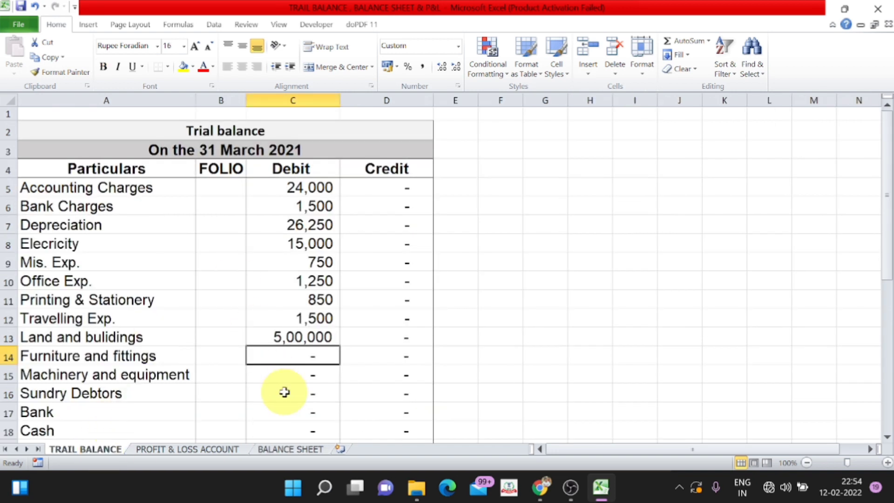
click(159, 361)
click(278, 364)
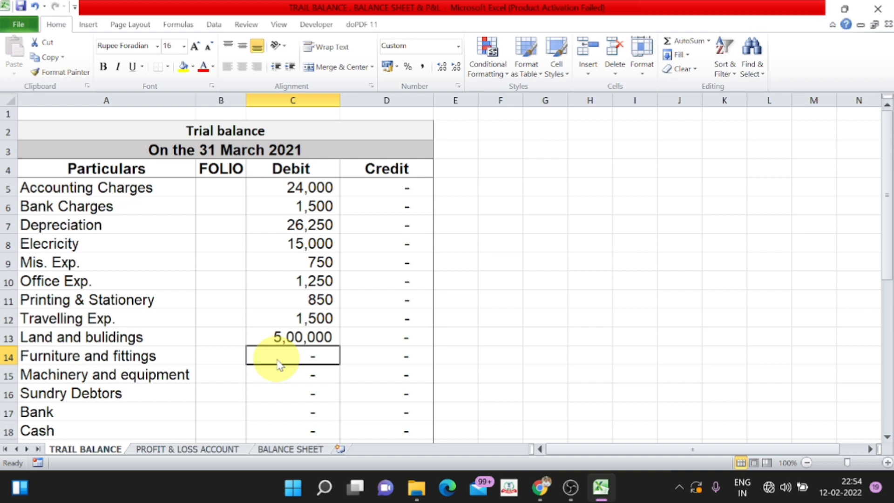
text(75,)
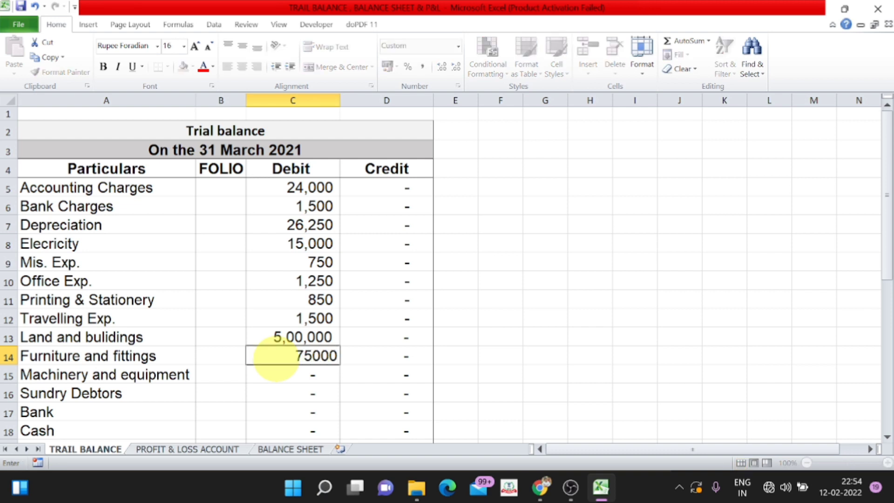
text(000)
key(Return)
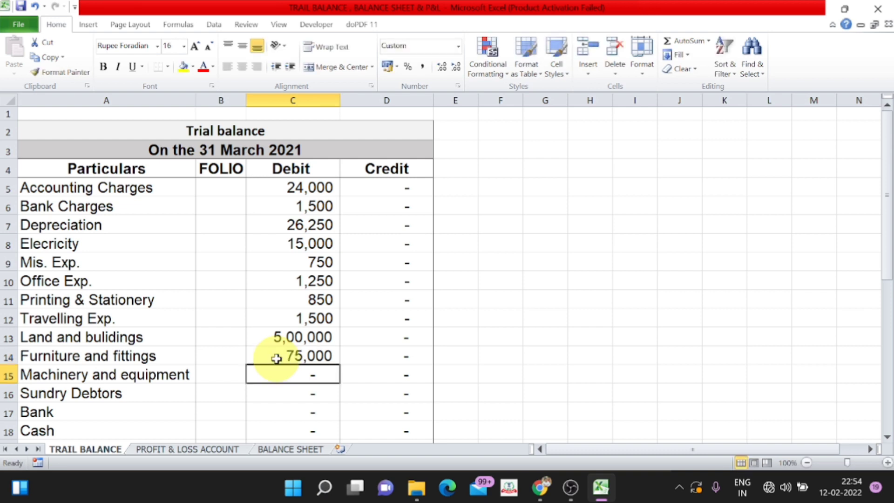
click(279, 451)
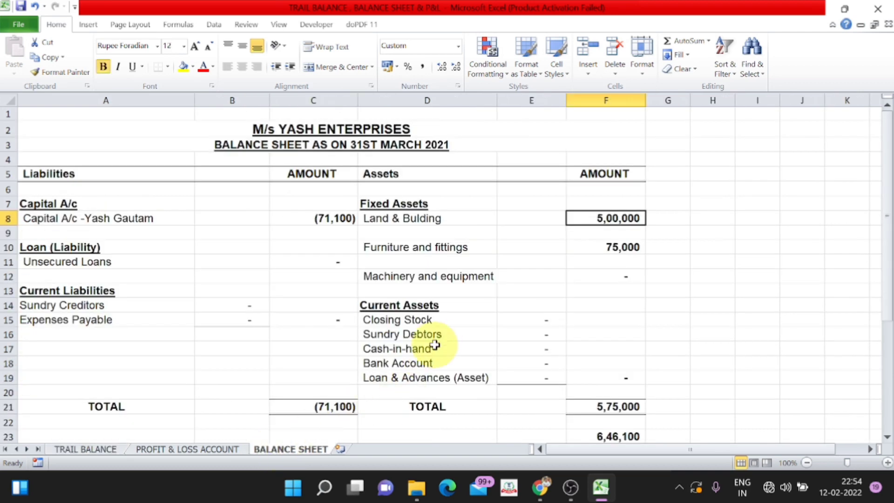
click(611, 247)
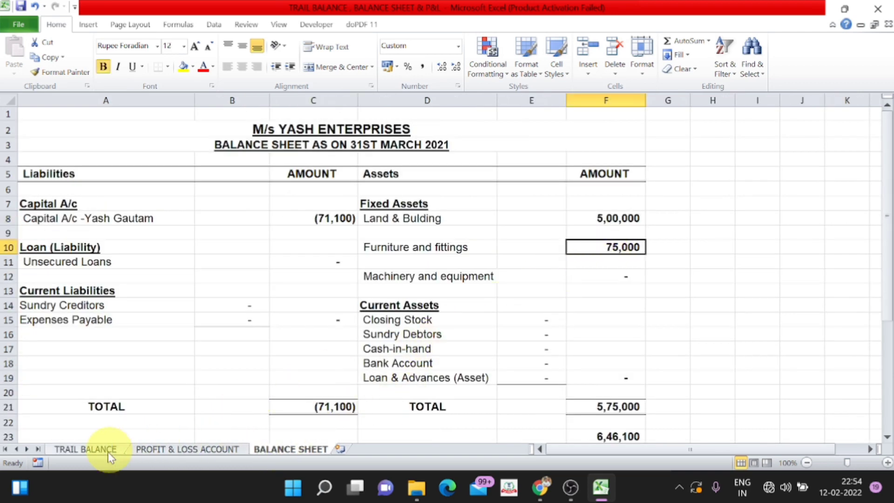
Step: Enter 63,750 as the Machinery and equipment debit in the trial balance and check its amount in the balance sheet
click(93, 449)
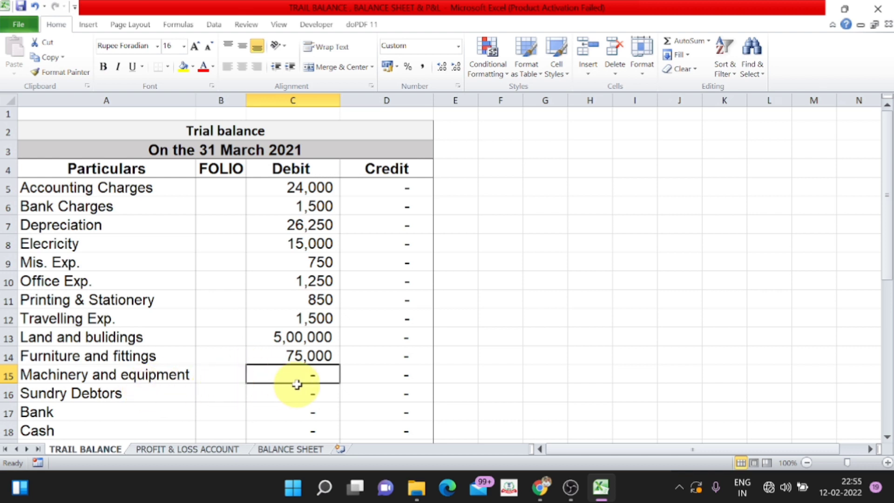
text(63,750)
key(Return)
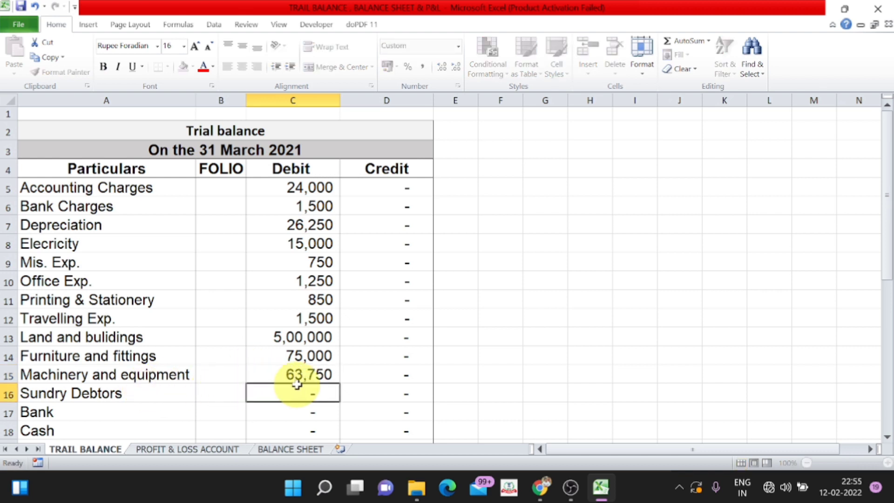
click(288, 448)
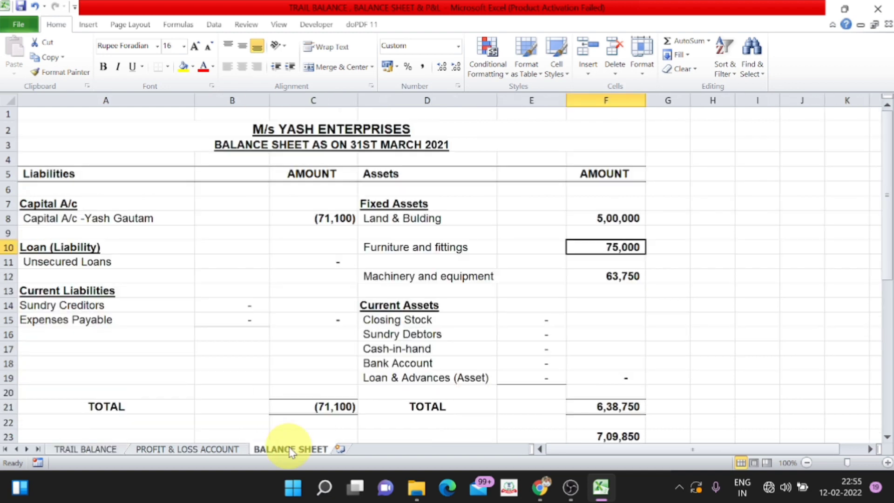
click(609, 279)
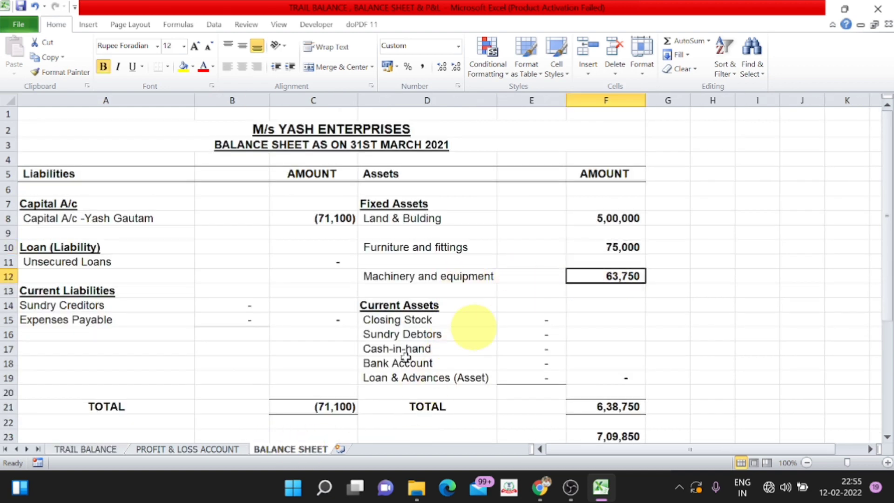
Step: Enter 18,50,151 as the Sundry Debtors debit in the trial balance and check its amount under Current Assets in the balance sheet
click(93, 448)
scroll(306, 409, down, 3)
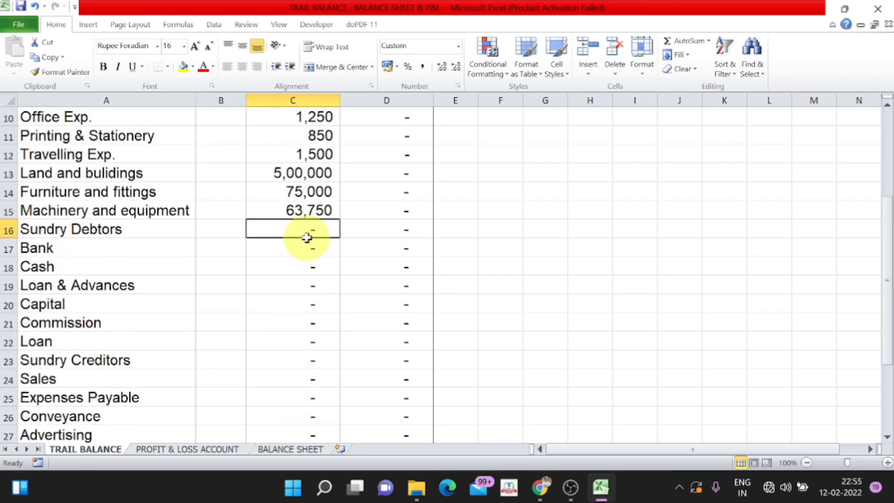
text(1)
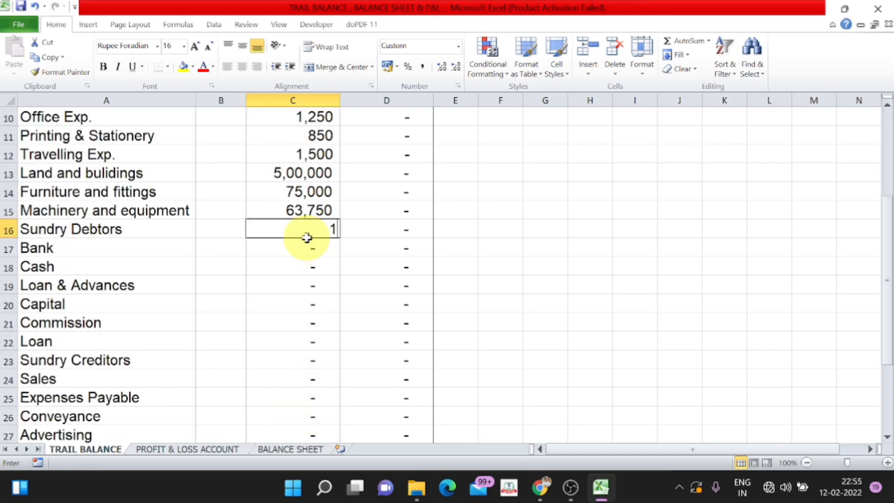
text(8,50,151)
key(Return)
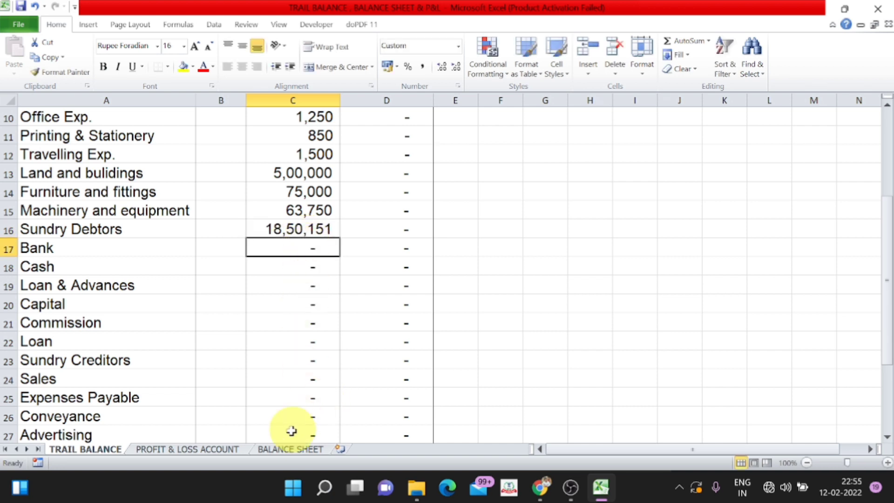
click(221, 450)
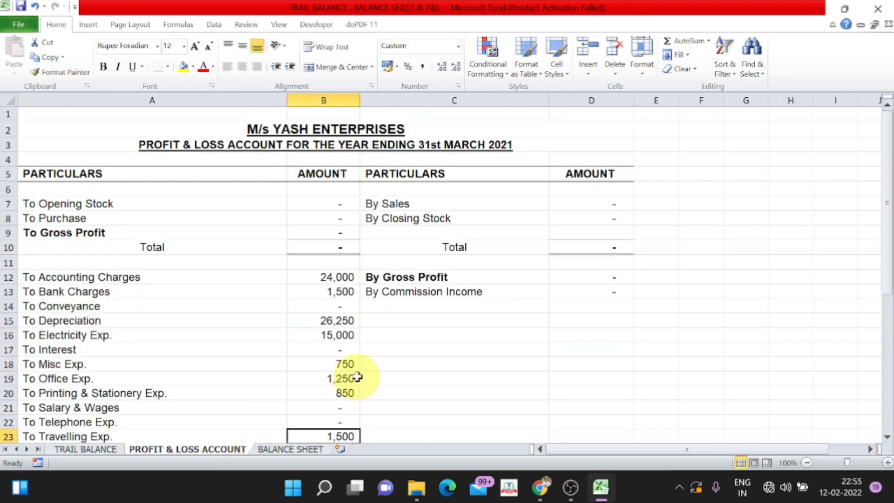
click(297, 449)
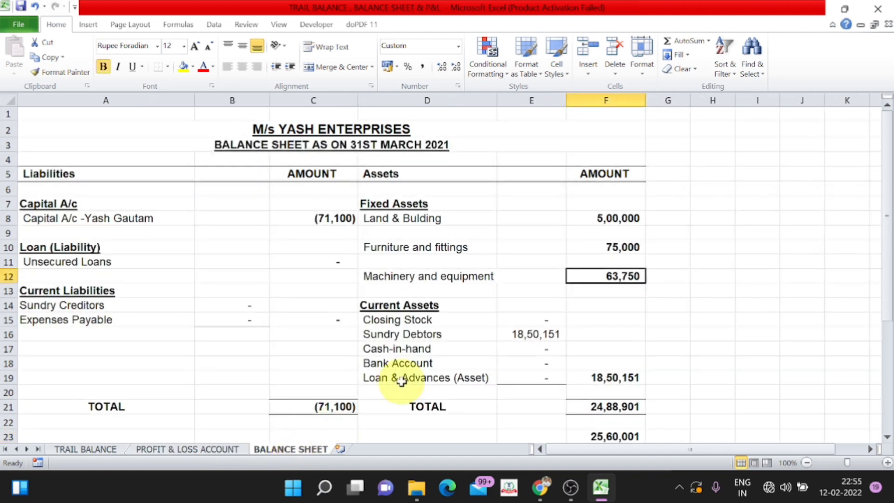
click(408, 339)
click(412, 307)
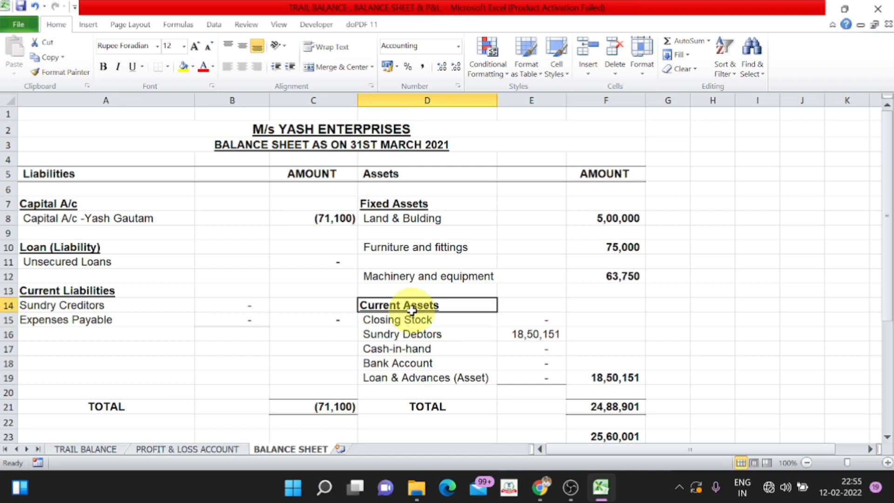
click(421, 332)
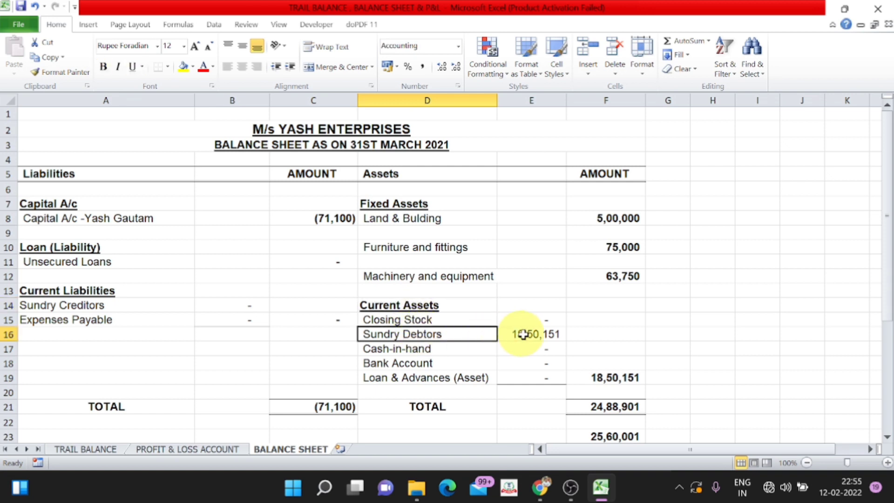
click(533, 334)
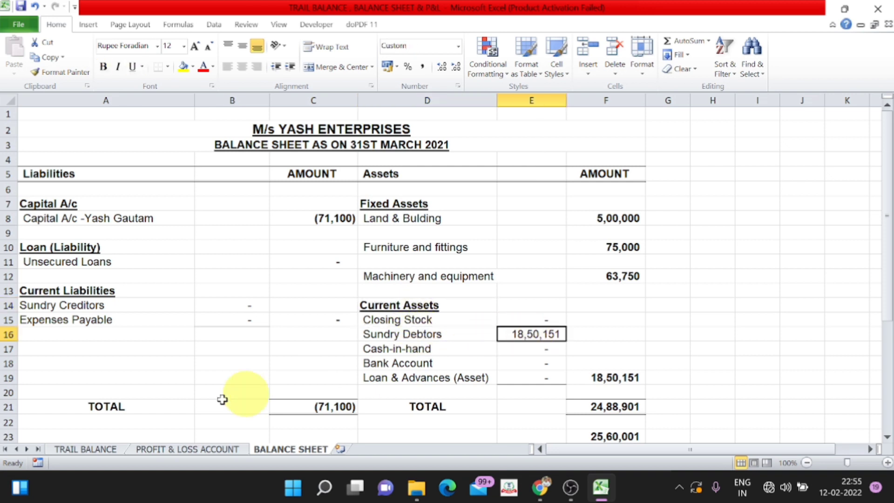
Step: Enter 8,36,949 as the Bank debit in the trial balance and check the Bank Account amount in the balance sheet
click(107, 448)
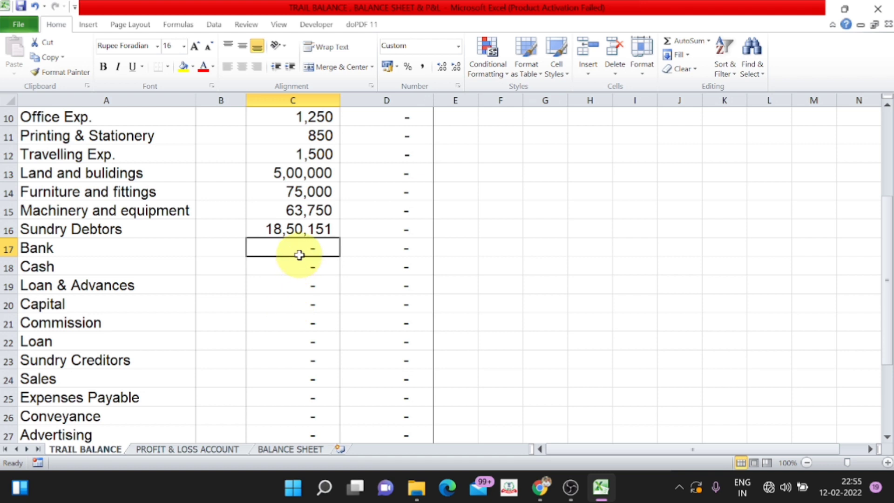
text(8)
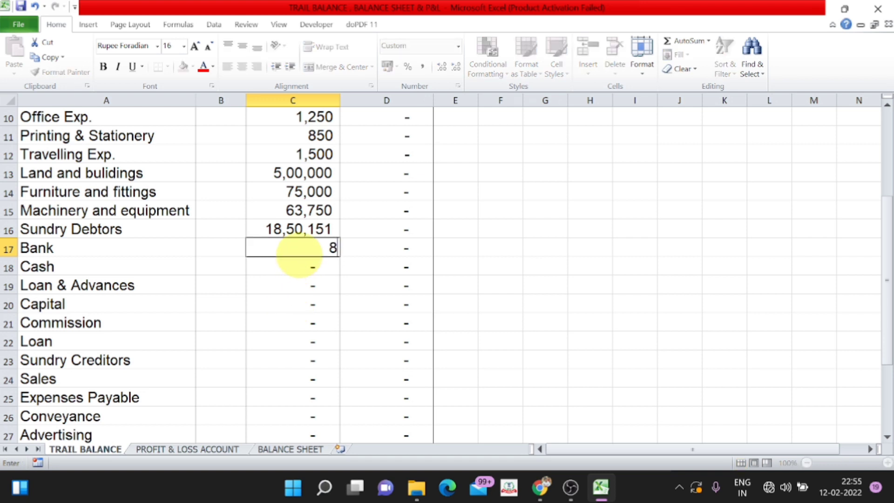
text(,36,949)
key(Return)
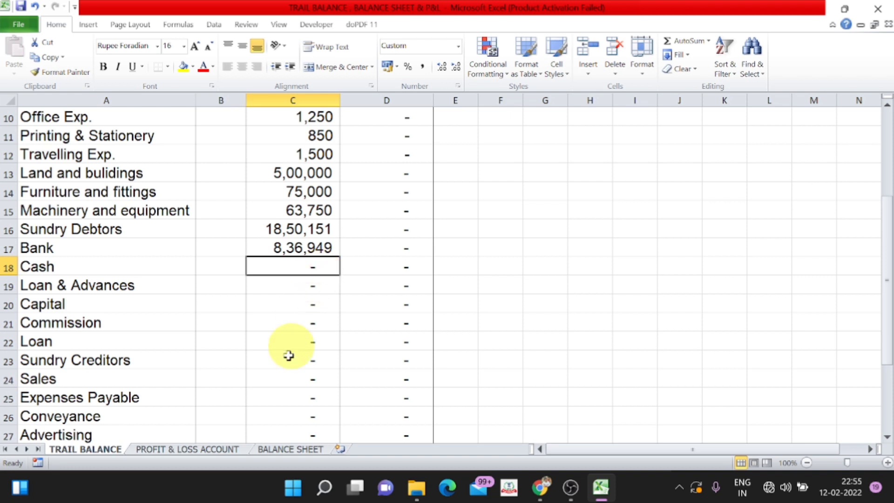
click(286, 449)
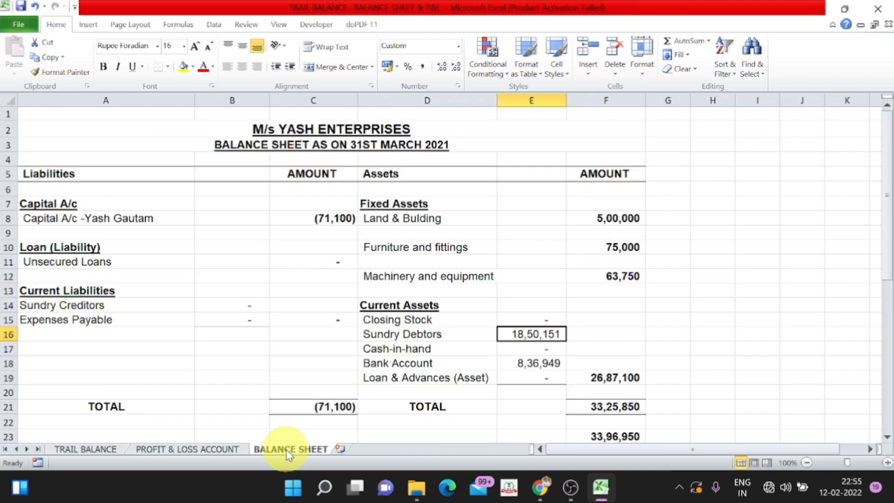
click(439, 304)
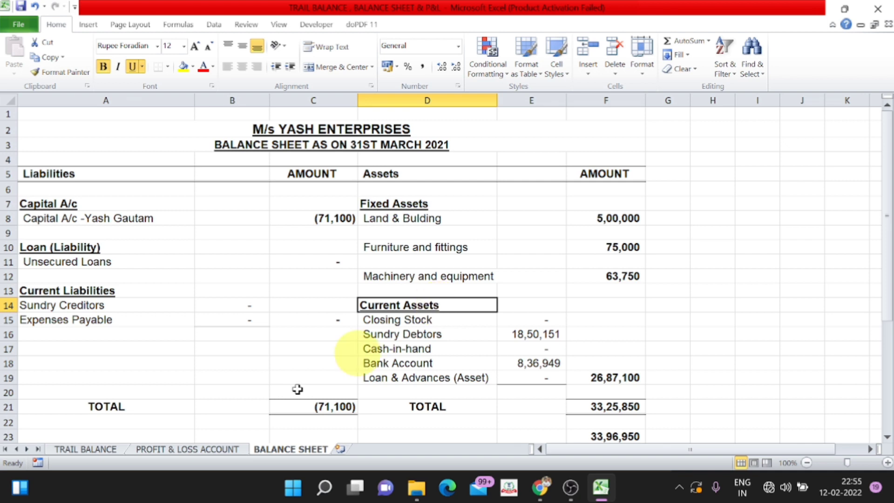
Step: Enter 1,77,800 as the Cash debit in the trial balance and check the Cash-in-hand amount in the balance sheet
click(89, 449)
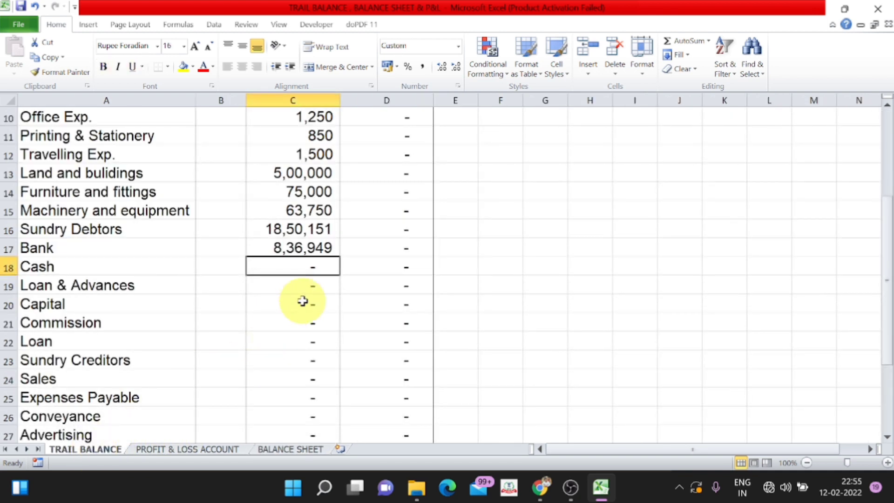
text(1,77,800)
key(Return)
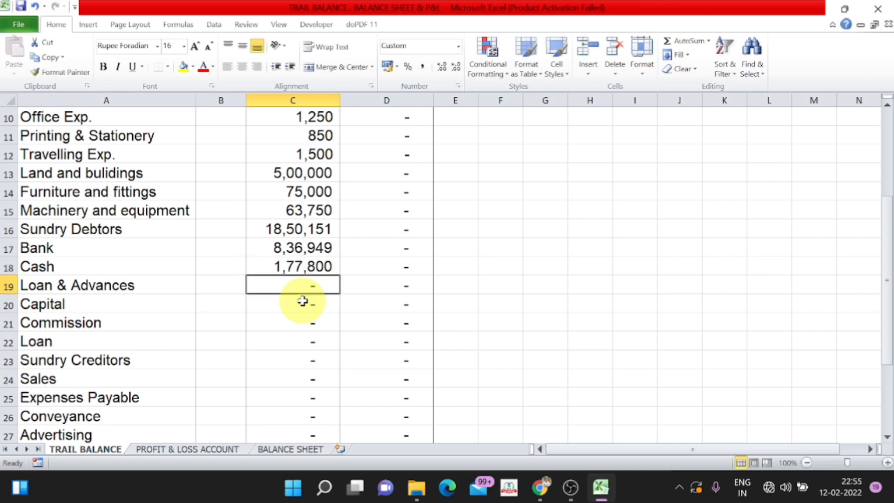
click(289, 450)
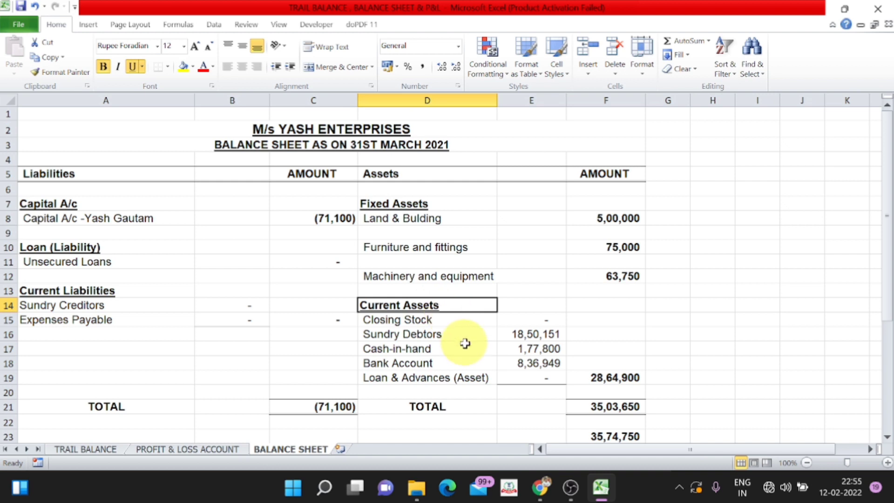
click(426, 353)
click(552, 349)
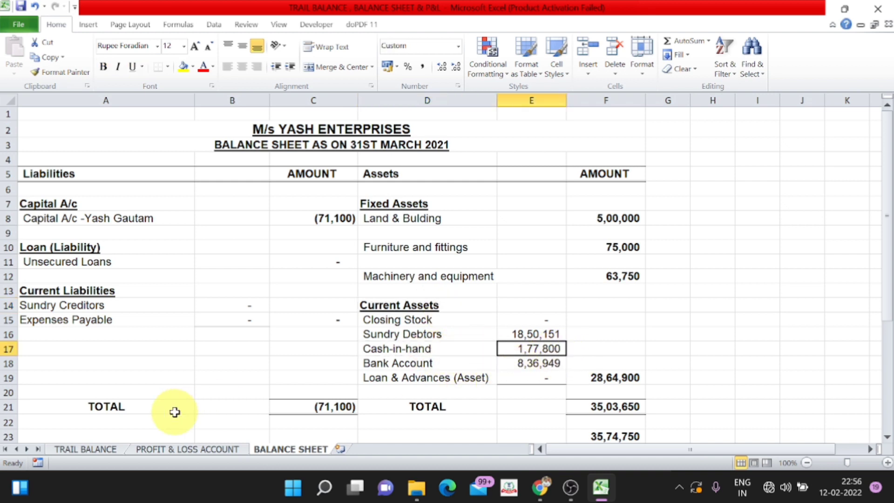
Step: Enter 1,05,000 as the Loan & Advances debit in the trial balance and check its amount under Current Assets in the balance sheet
click(85, 449)
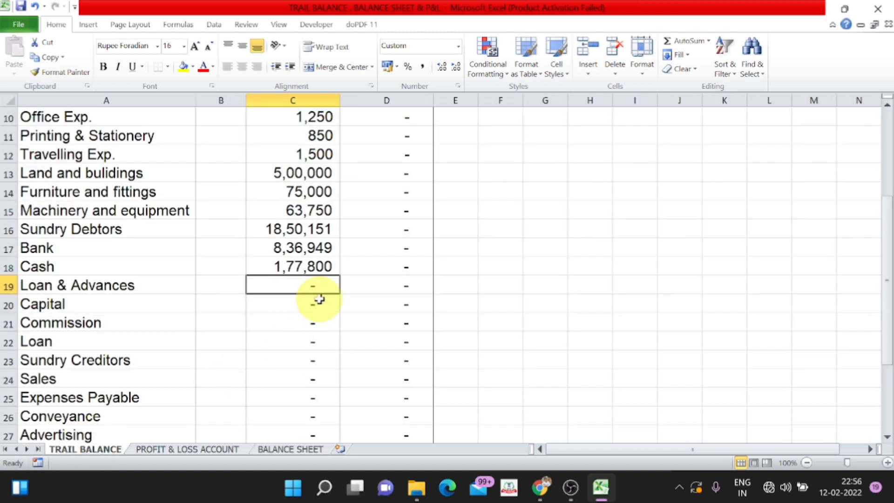
text(1,05,00)
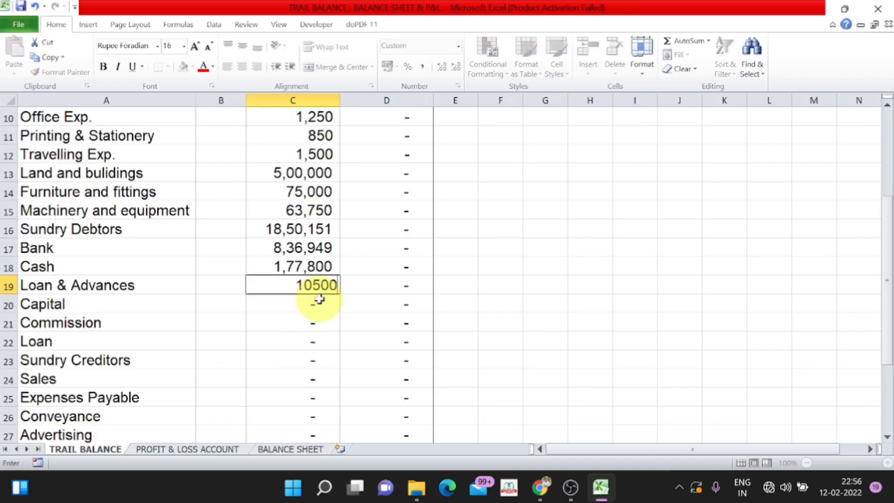
text(0)
key(Return)
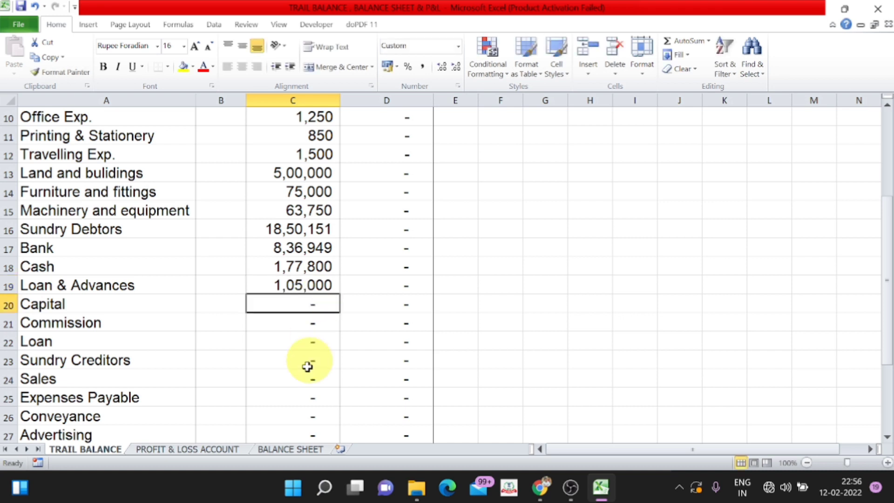
click(276, 449)
click(420, 306)
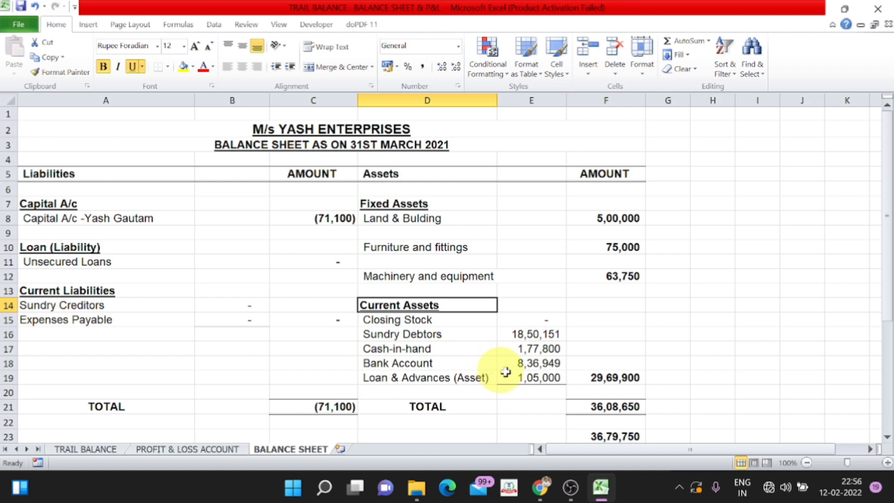
click(486, 376)
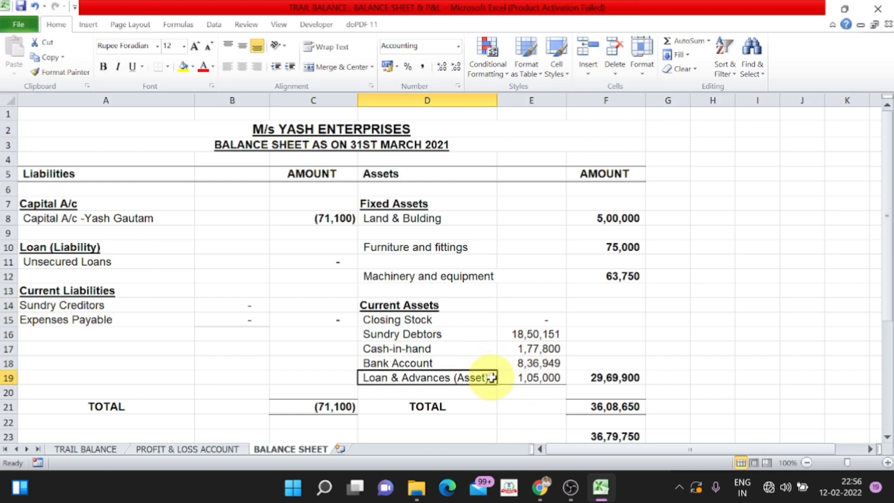
click(535, 381)
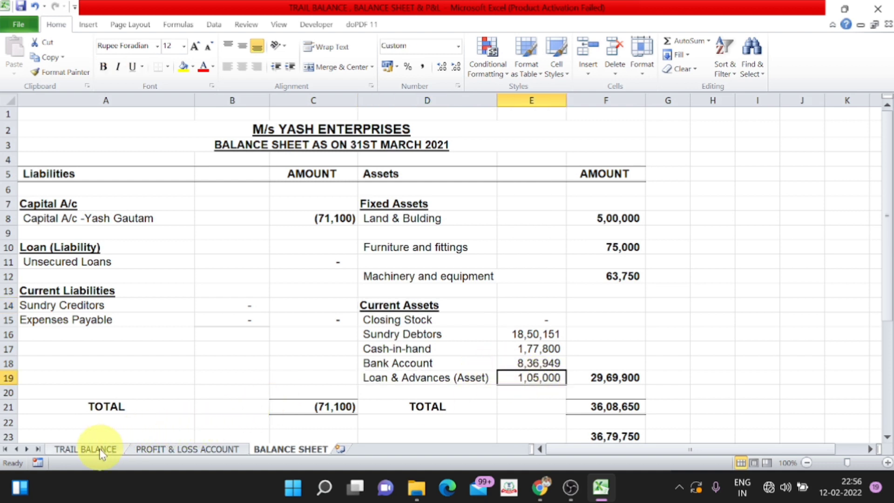
Step: Enter 850100 as the Capital credit in the trial balance
click(84, 449)
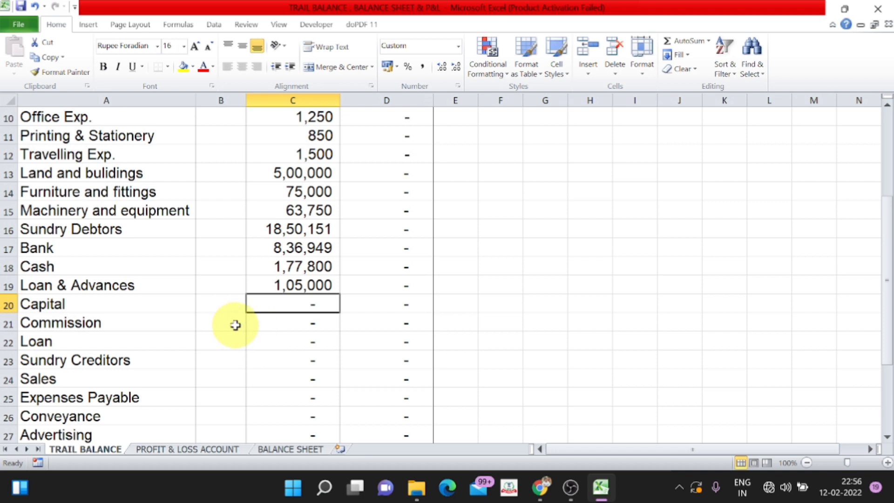
click(86, 303)
click(391, 308)
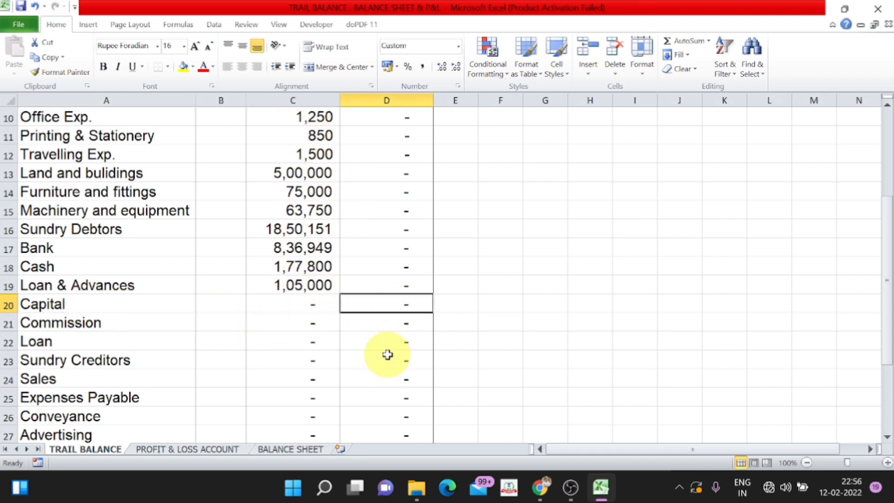
text(850100)
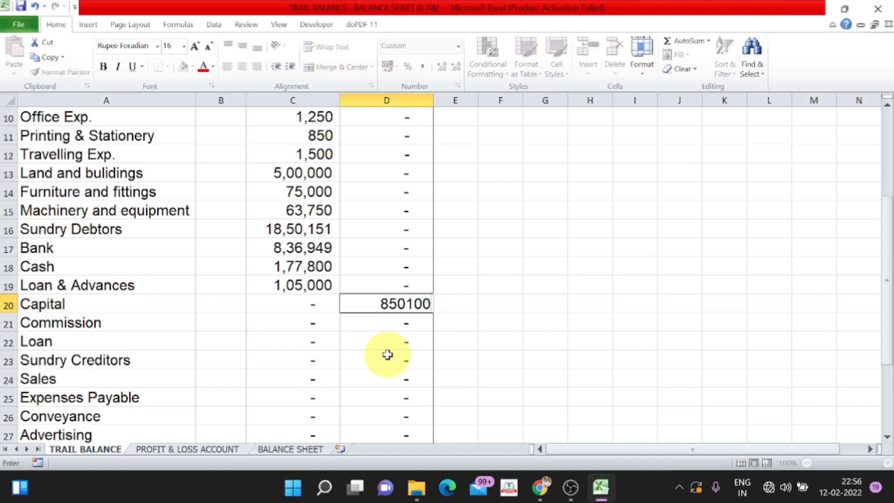
key(Return)
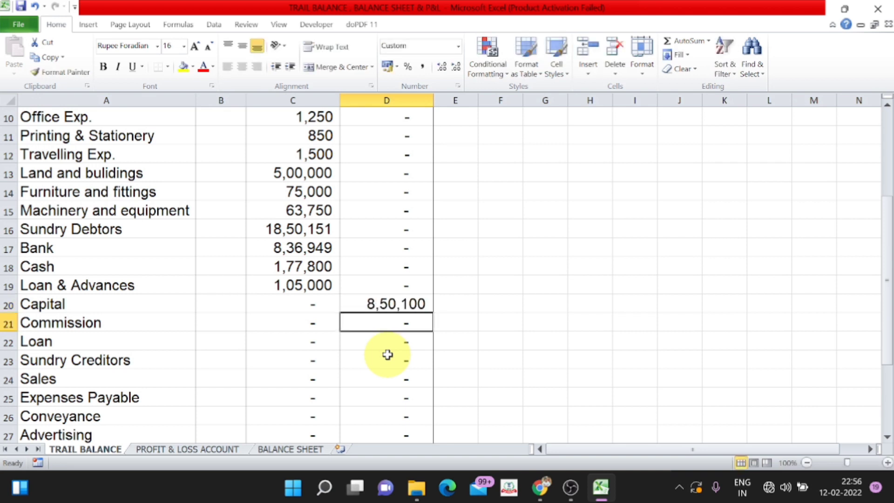
click(383, 304)
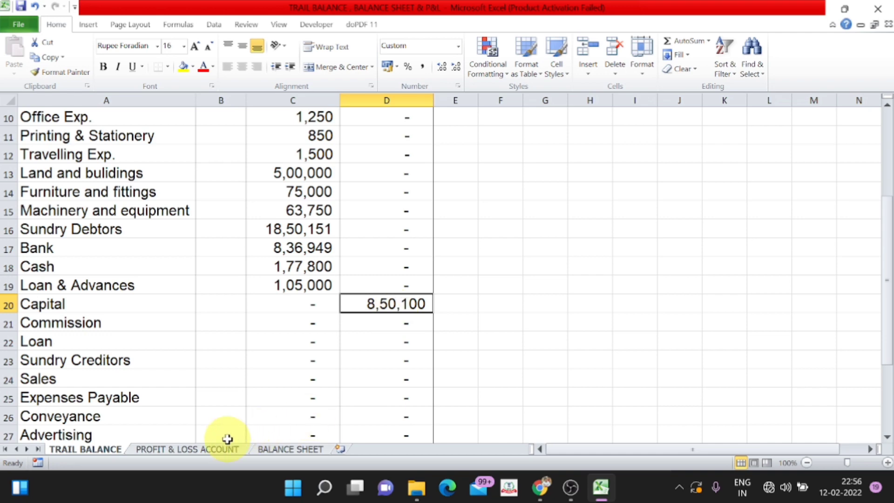
Step: Check the capital account amount on the liabilities side of the balance sheet
click(198, 450)
click(282, 449)
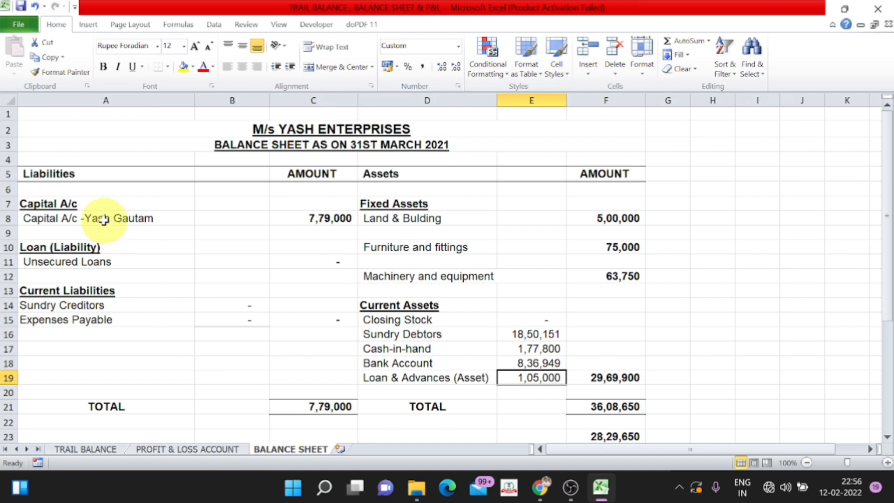
click(70, 215)
click(65, 203)
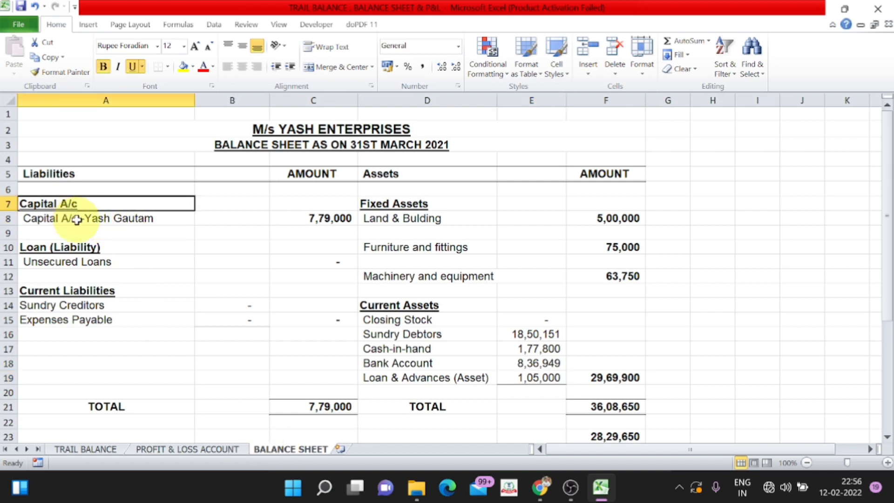
click(77, 219)
click(329, 219)
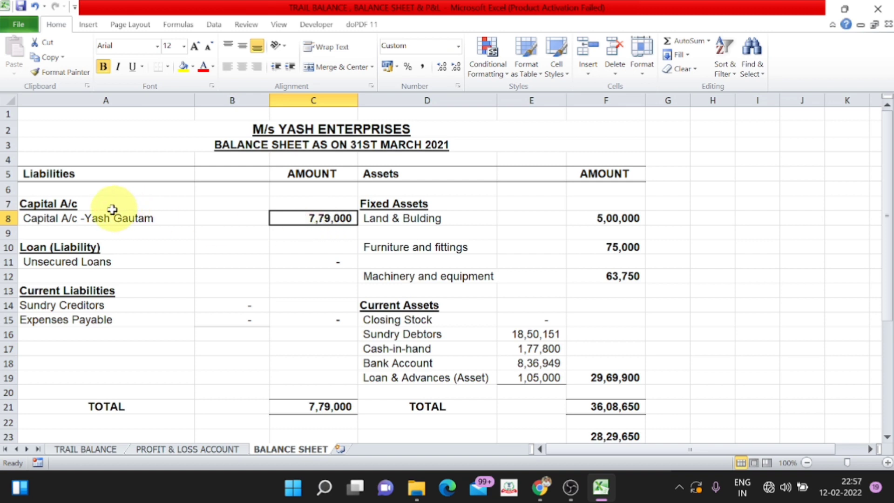
click(149, 220)
click(320, 219)
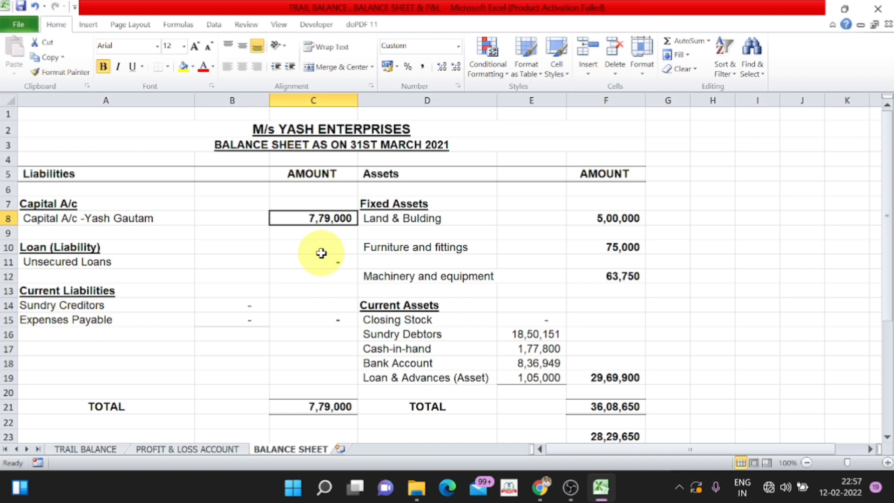
Step: Enter 1,00,000 as the Commission credit in the trial balance and check the Commission Income amount in the profit and loss account
click(85, 449)
click(116, 321)
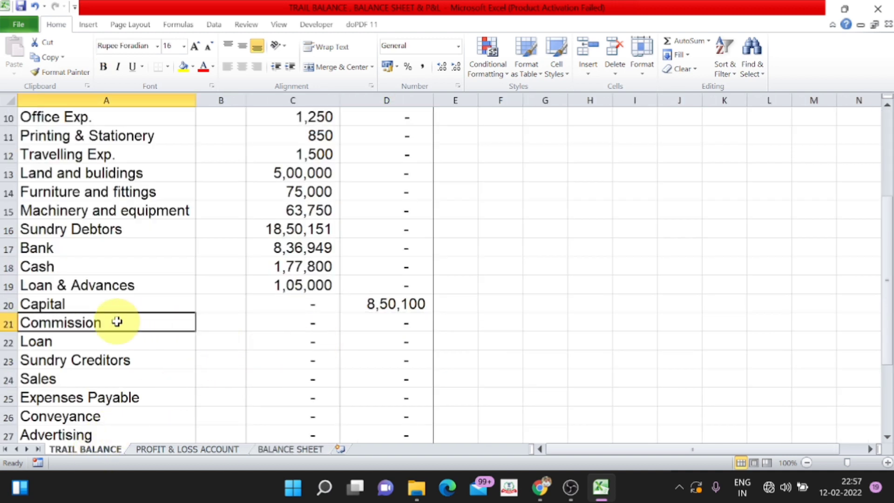
click(406, 321)
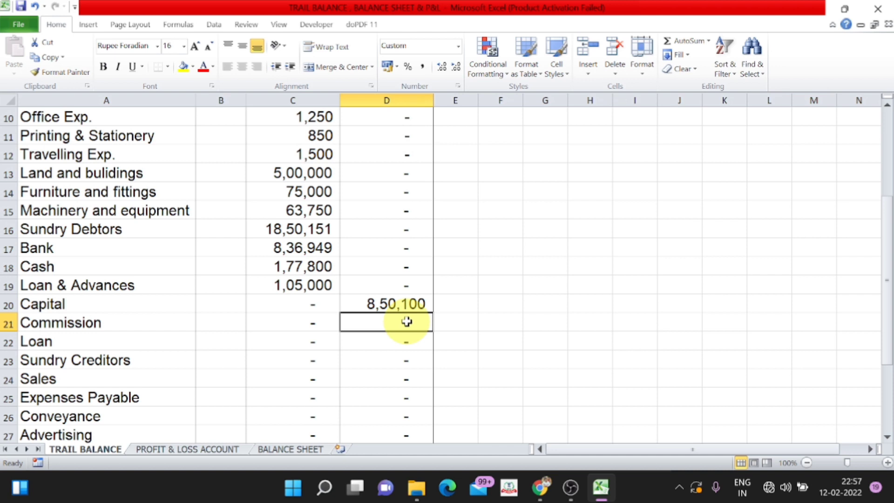
text(1,)
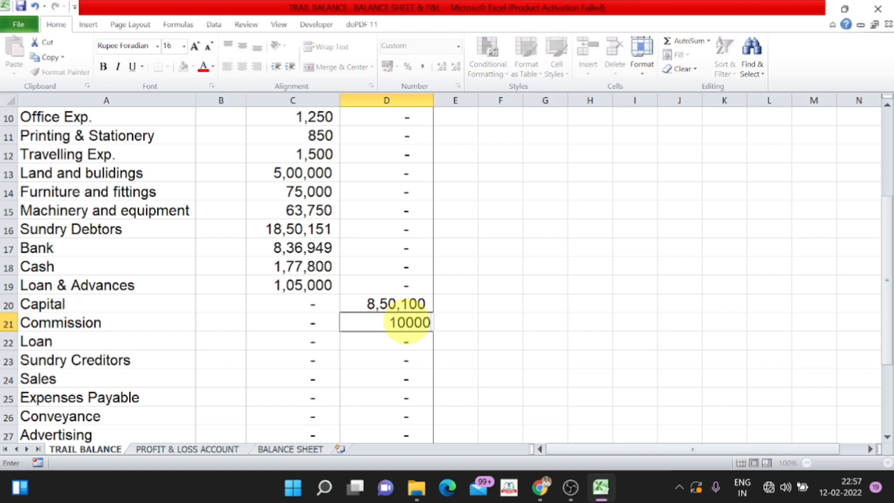
text(00,000)
key(Return)
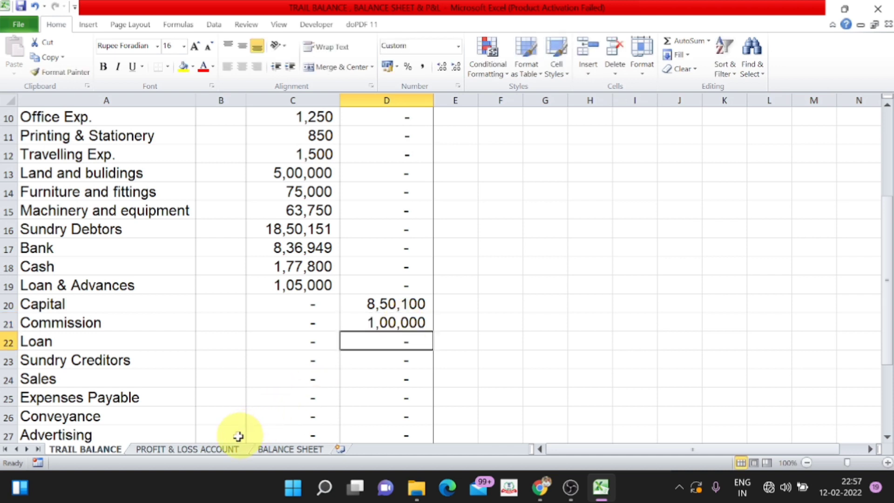
click(193, 450)
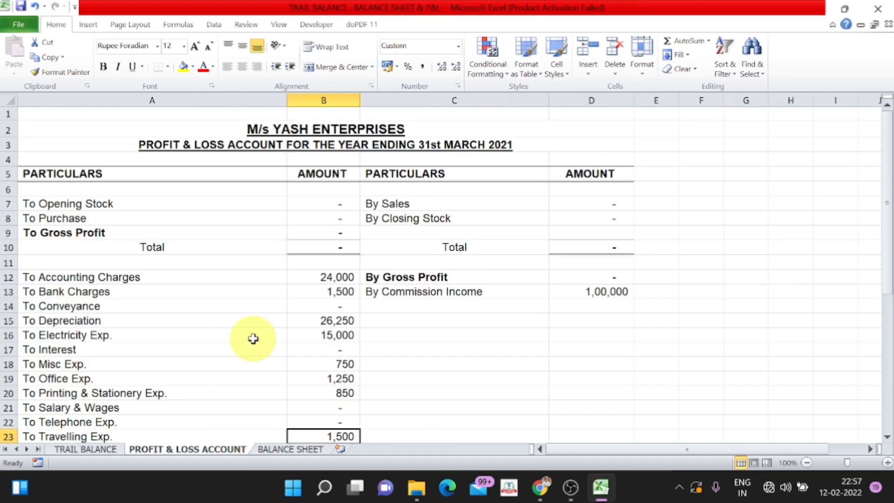
click(430, 292)
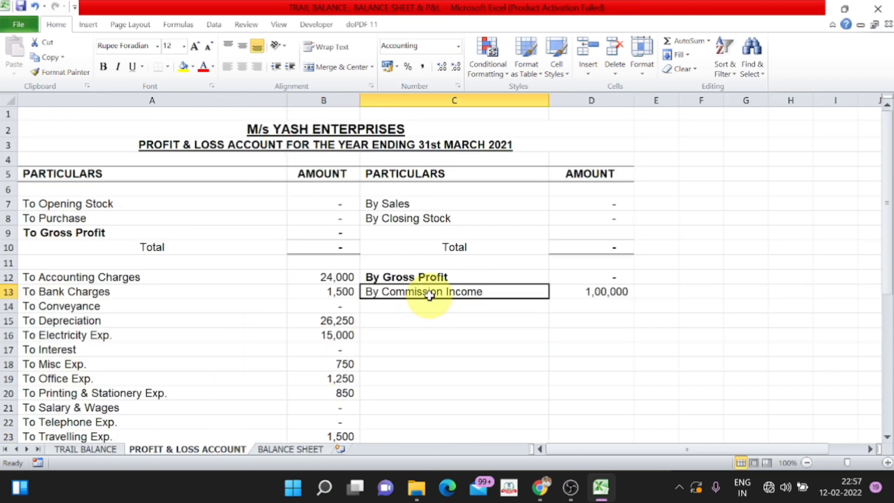
click(619, 294)
Step: Enter 250000 as the Loan credit in the trial balance and check the Unsecured Loans amount in the balance sheet
click(95, 450)
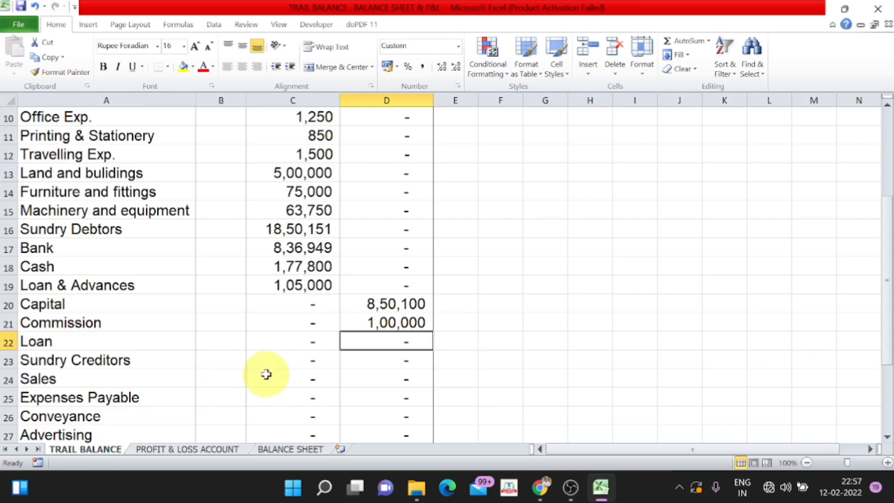
text(250000)
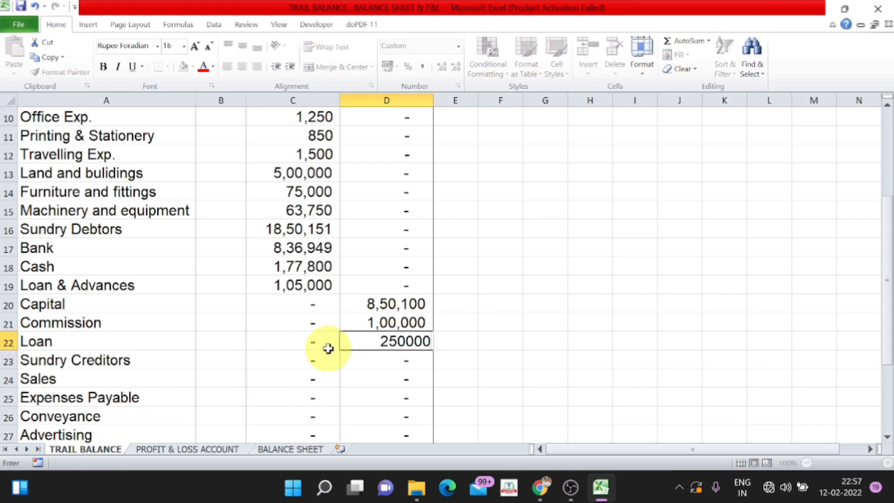
key(Return)
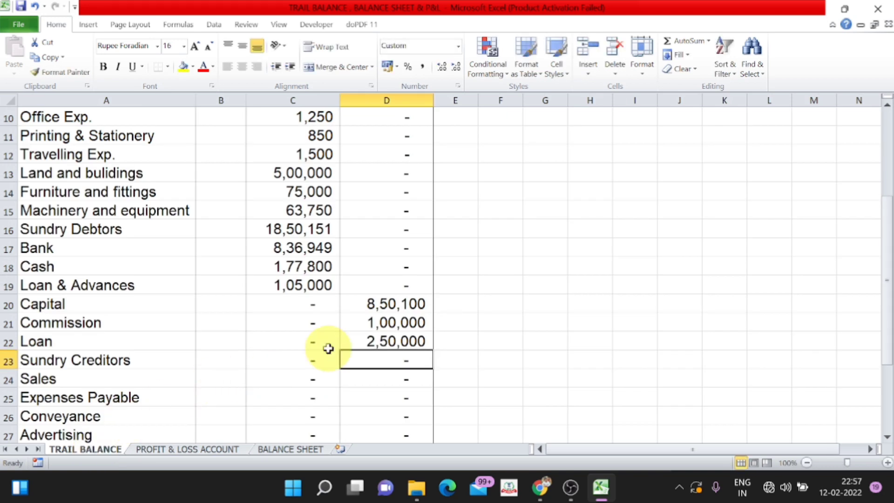
click(264, 450)
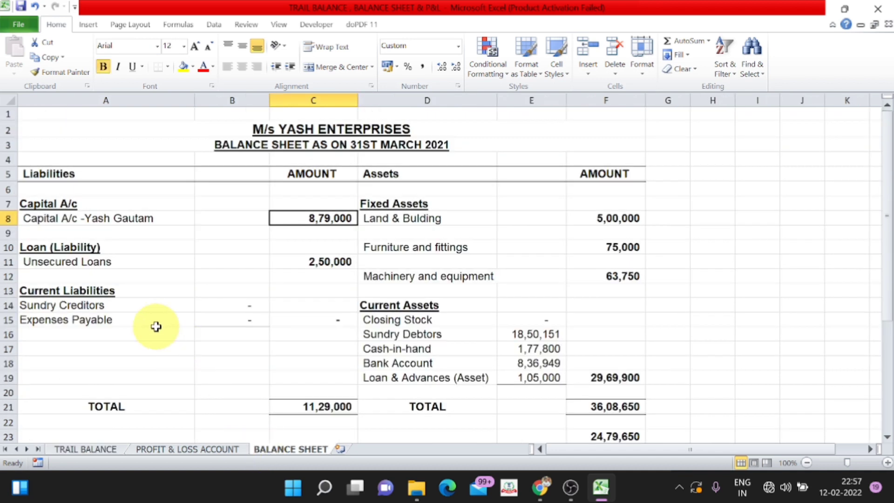
click(105, 261)
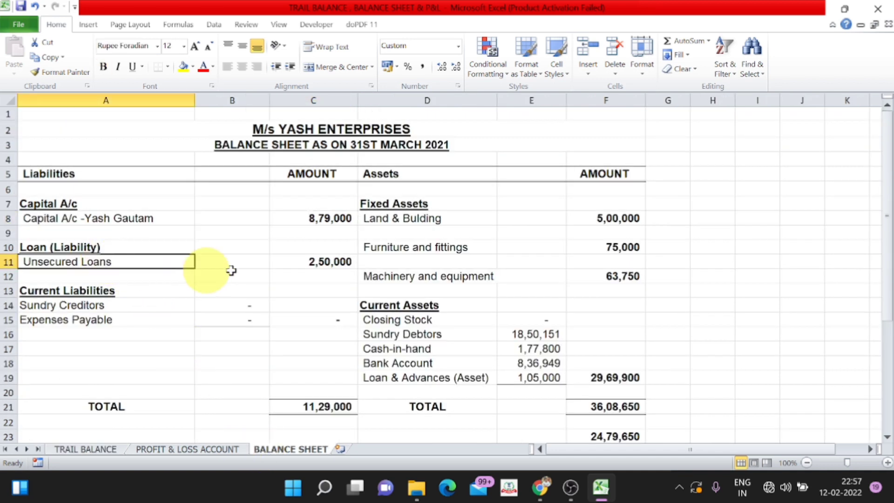
click(318, 262)
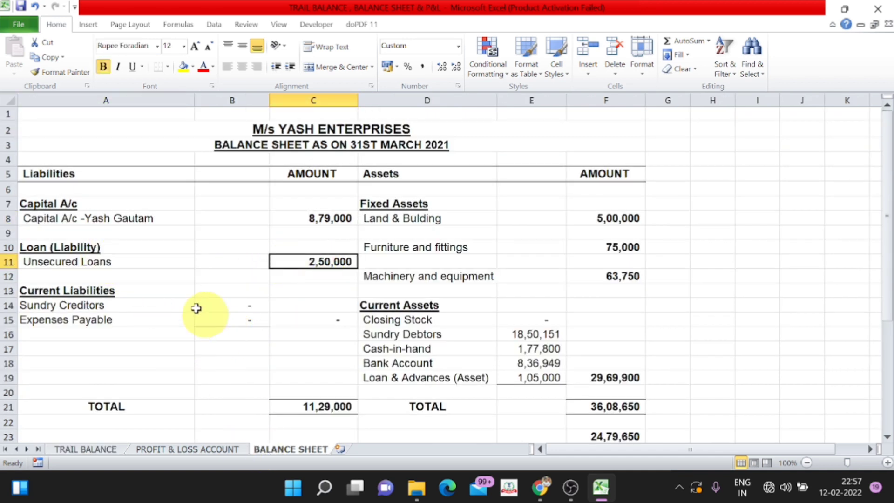
click(111, 260)
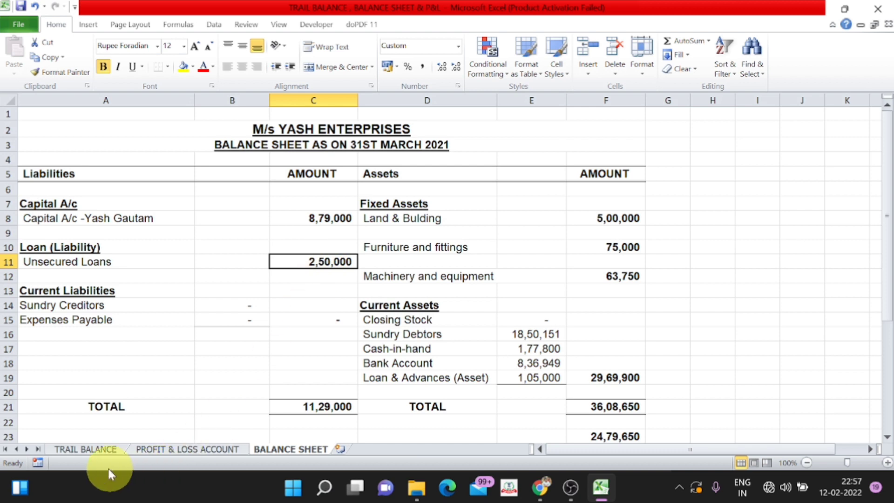
Step: Enter 19,00,300 as the Sundry Creditors credit in the trial balance and check its amount under Current Liabilities in the balance sheet
click(95, 449)
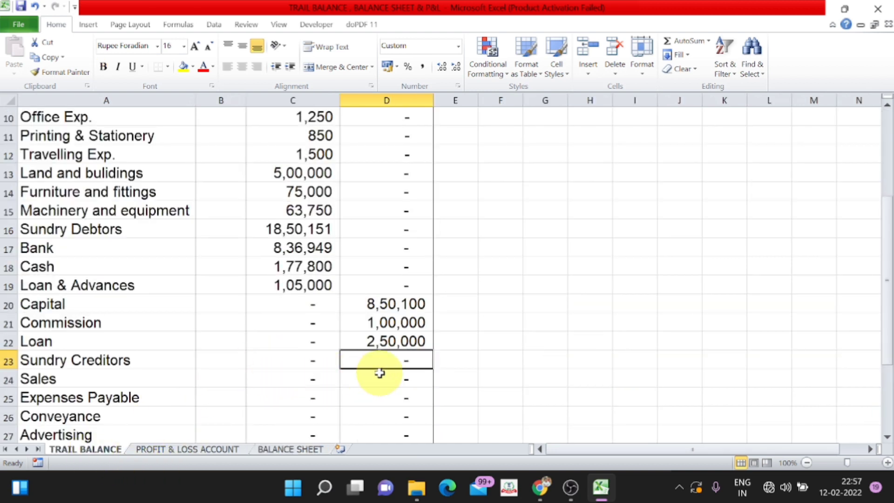
text(19)
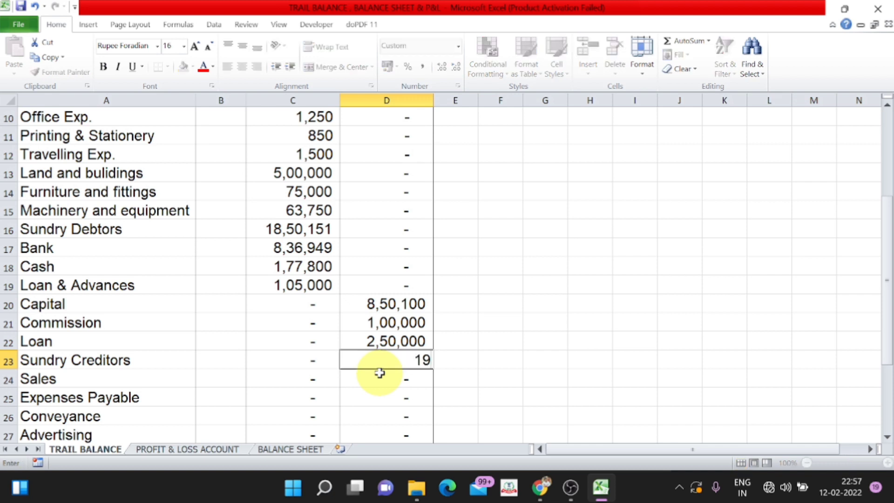
text(,00,300)
key(Return)
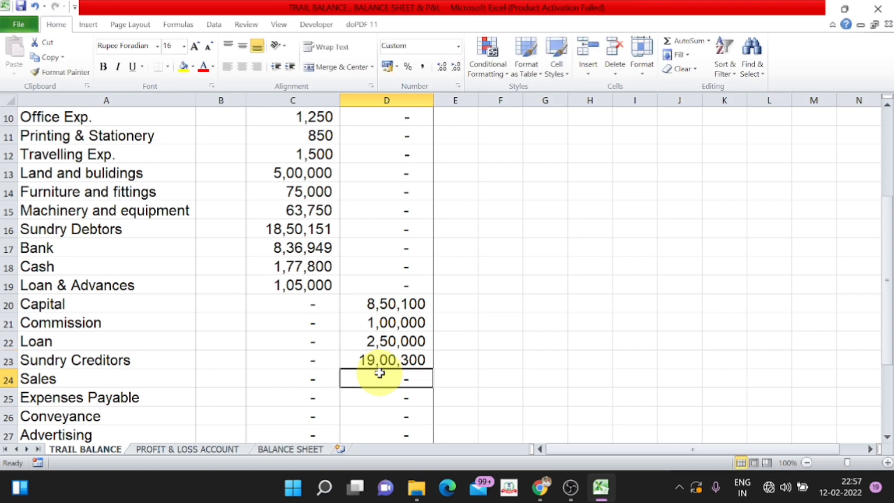
click(285, 440)
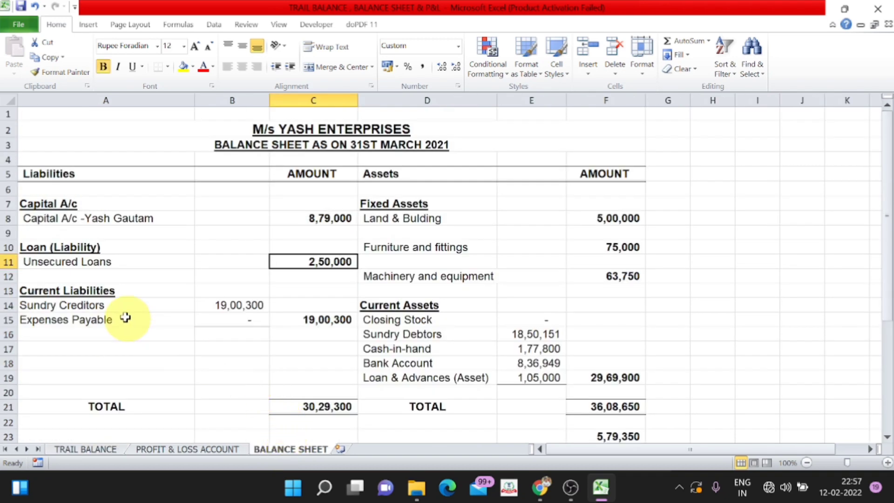
click(93, 292)
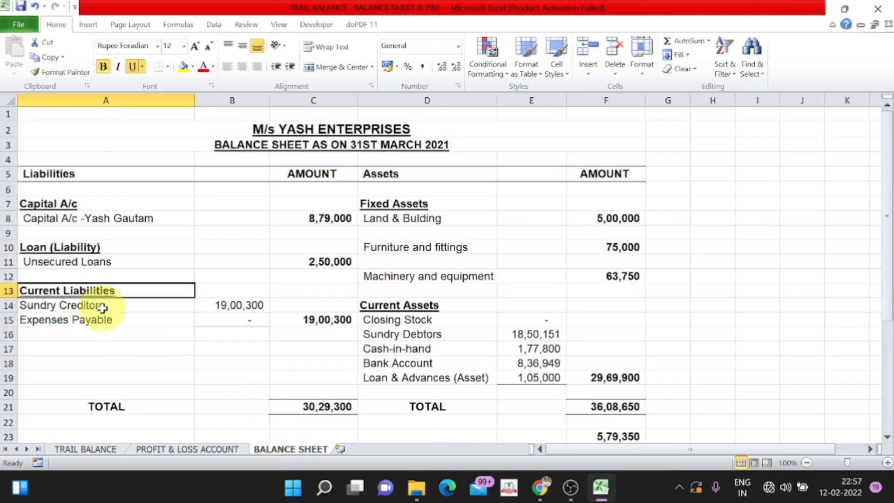
click(102, 307)
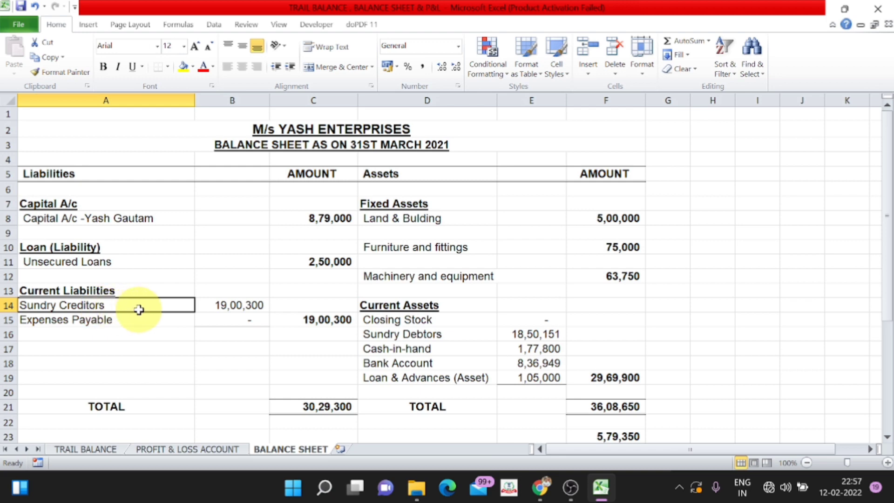
click(240, 307)
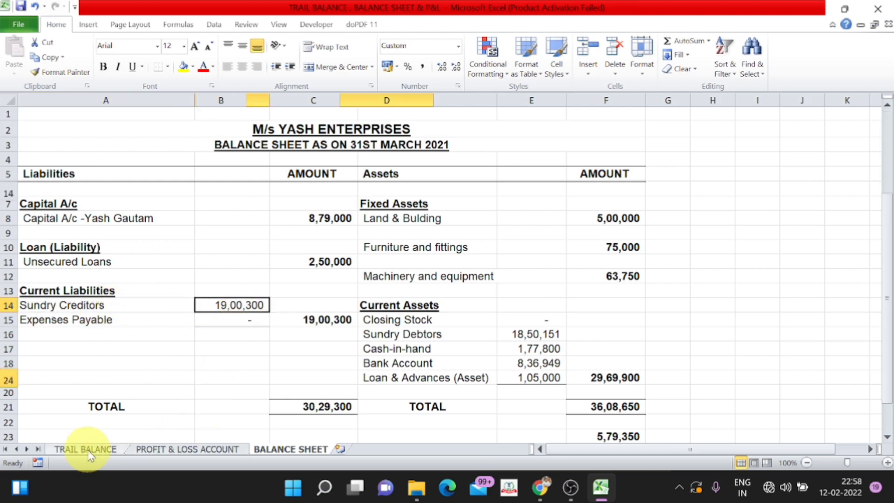
Step: Enter 2500000 as the Sales credit in the trial balance and check the By Sales amount in the profit and loss account
click(82, 450)
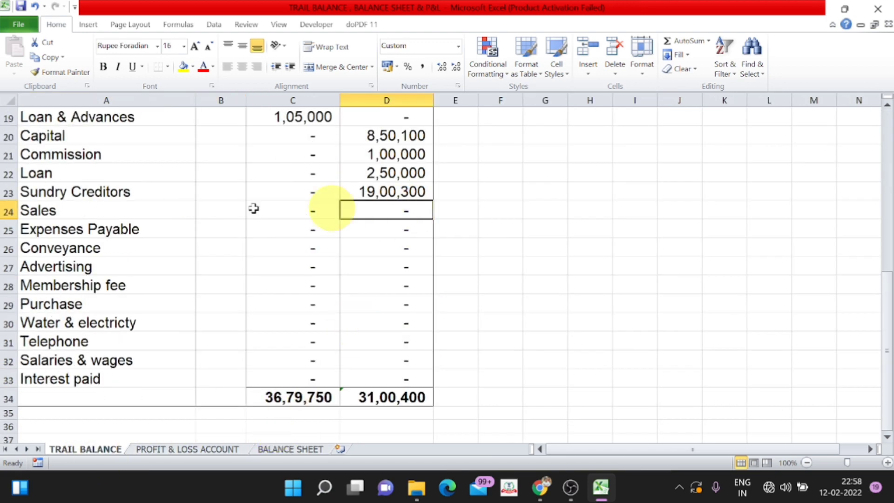
click(90, 212)
click(392, 209)
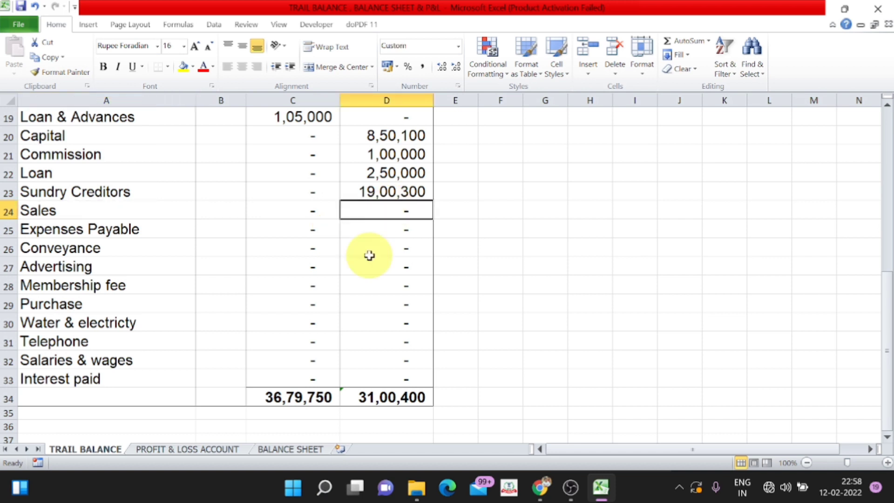
text(2500000)
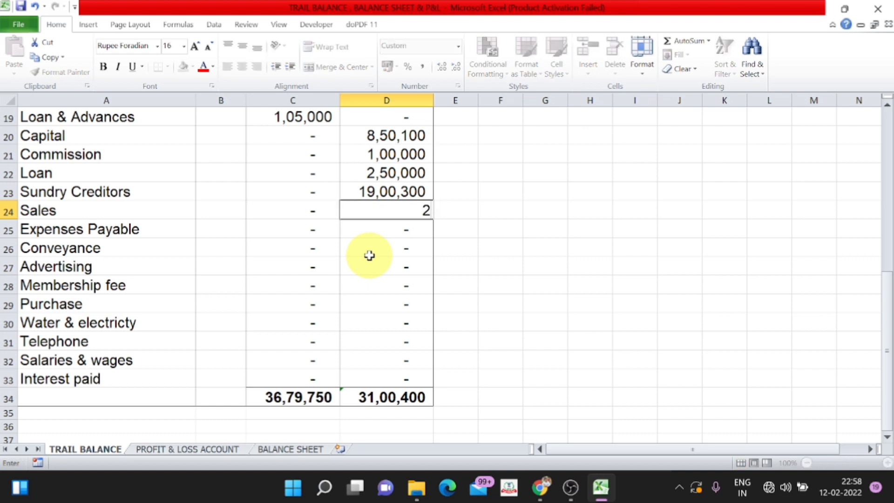
key(Return)
key(ctrl+Page_Down)
click(421, 205)
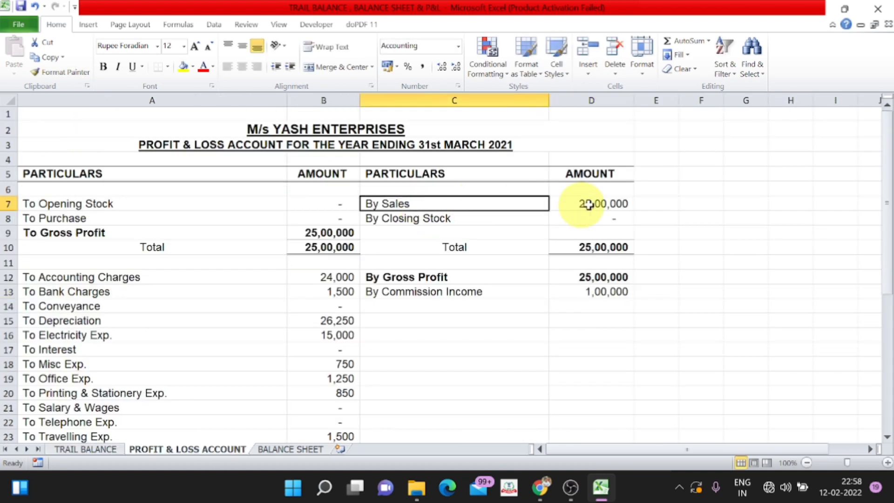
click(591, 205)
Step: Enter 85000 as the Expenses Payable credit in the trial balance and check its amount under Current Liabilities in the balance sheet
click(71, 449)
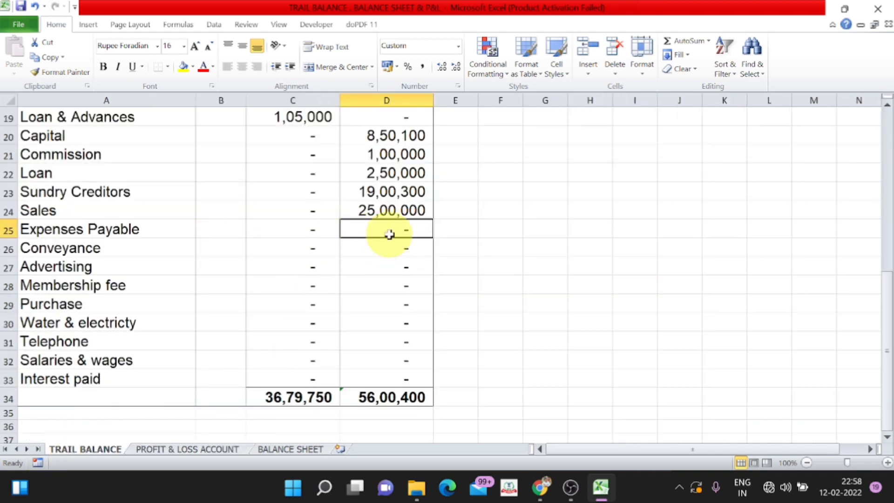
text(85000)
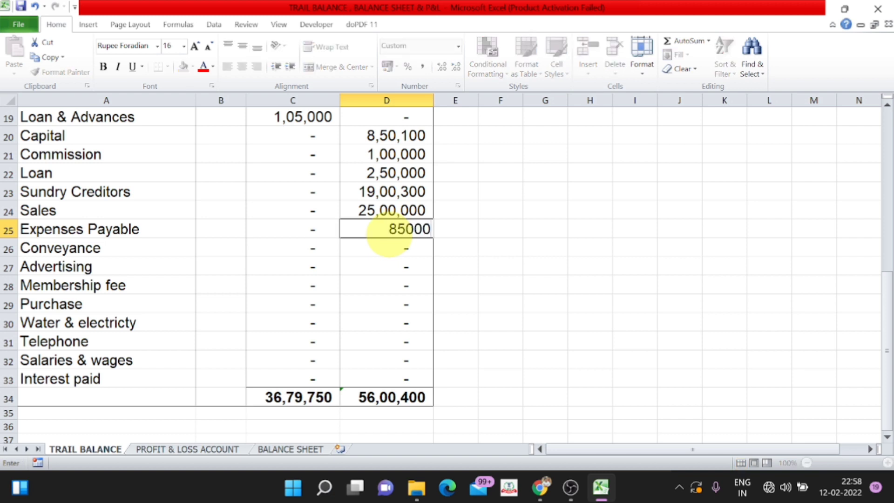
key(Return)
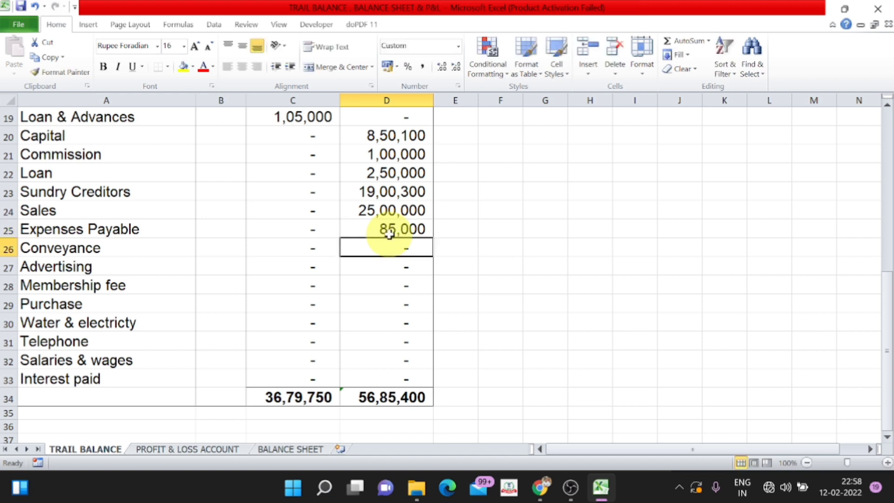
click(290, 449)
click(232, 321)
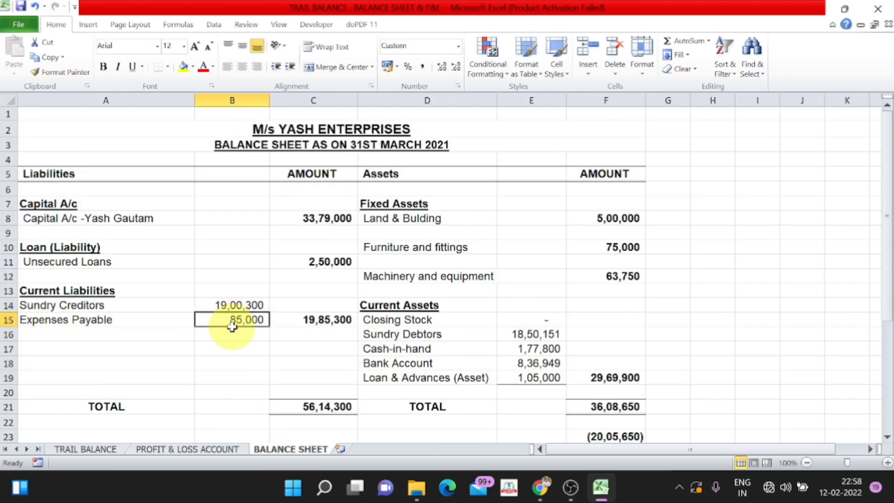
click(80, 326)
click(234, 321)
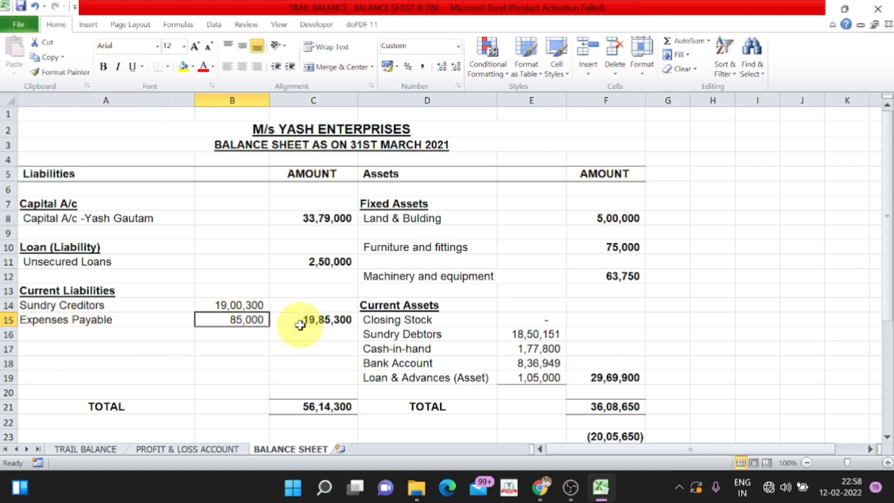
Step: Enter 1,000 as the Conveyance debit in the trial balance and check the To Conveyance line in the profit and loss account
click(81, 449)
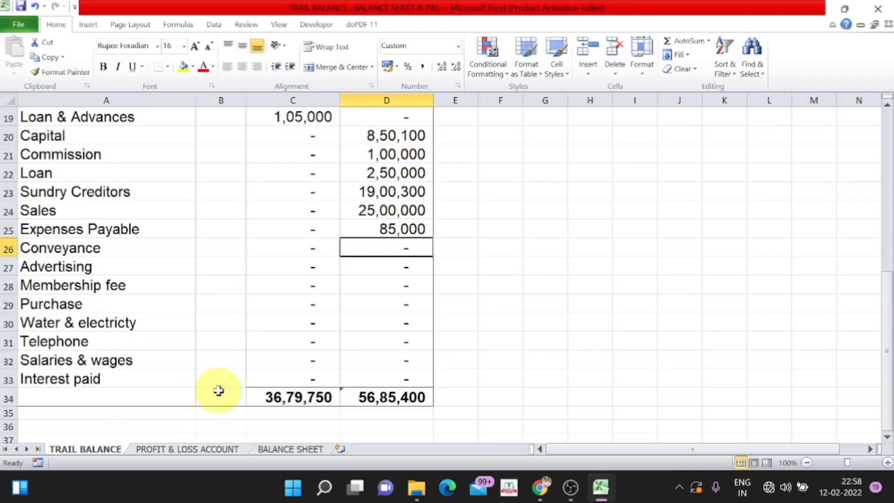
click(304, 250)
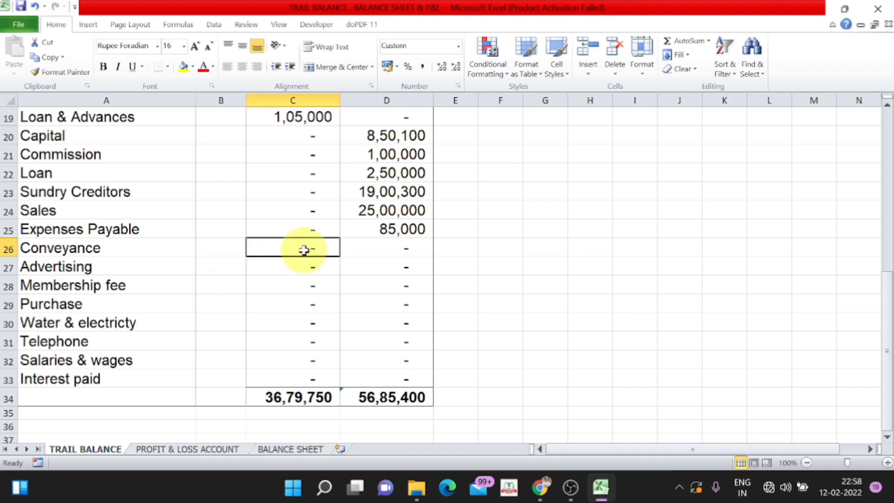
text(1,00,)
text(000)
key(Return)
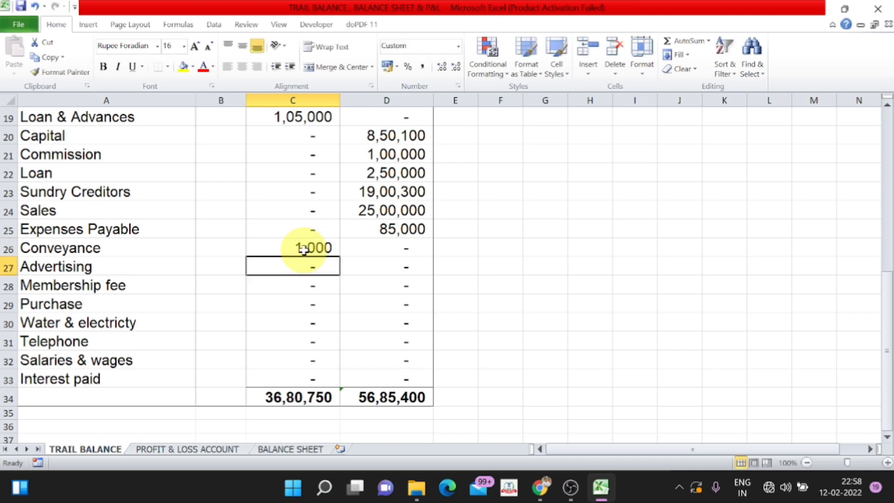
click(193, 449)
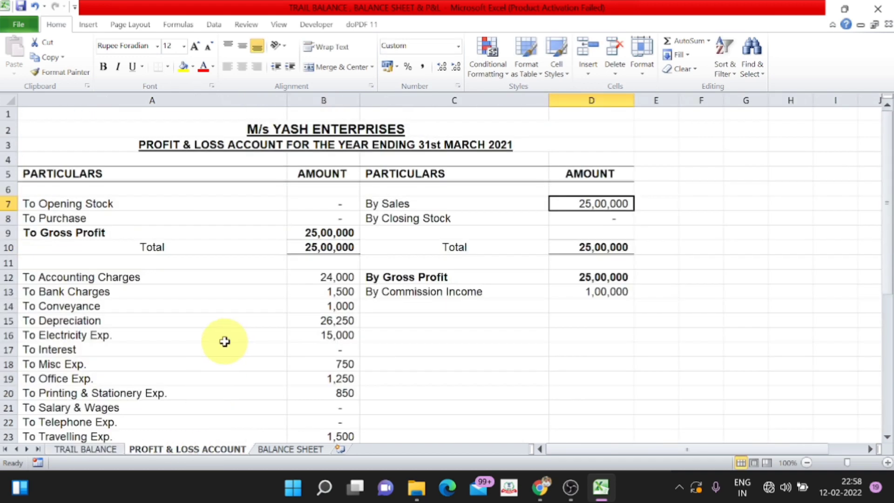
scroll(240, 349, down, 1)
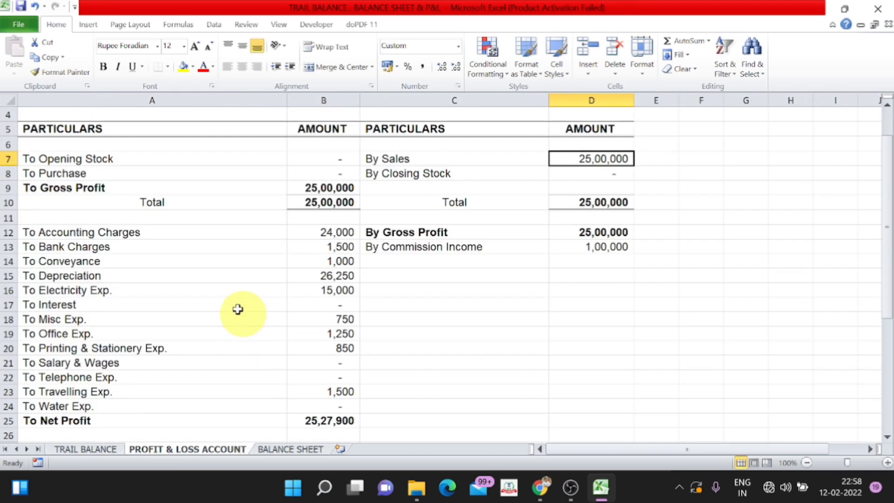
click(88, 274)
click(86, 259)
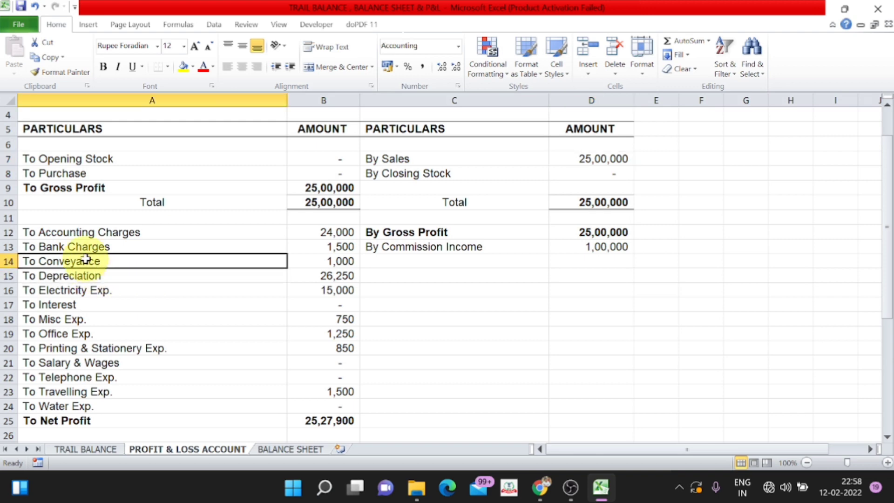
Step: Check the To Conveyance amount in the profit and loss account and return to the trial balance
click(343, 263)
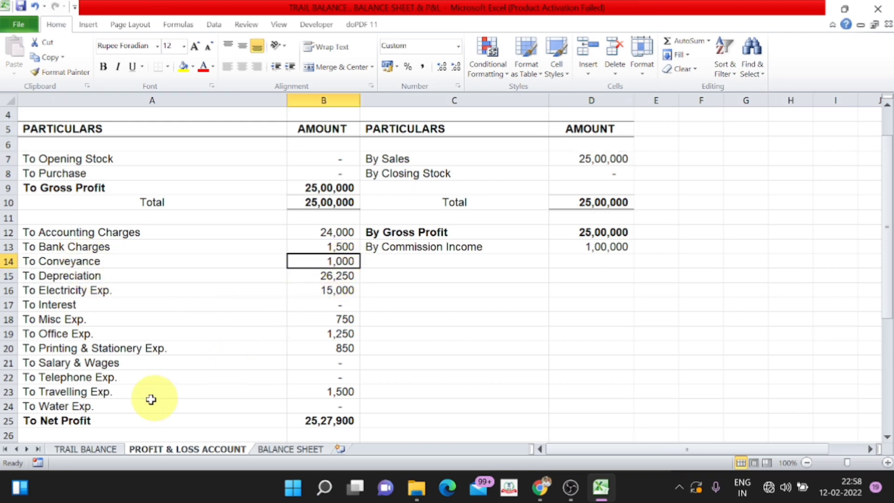
click(91, 449)
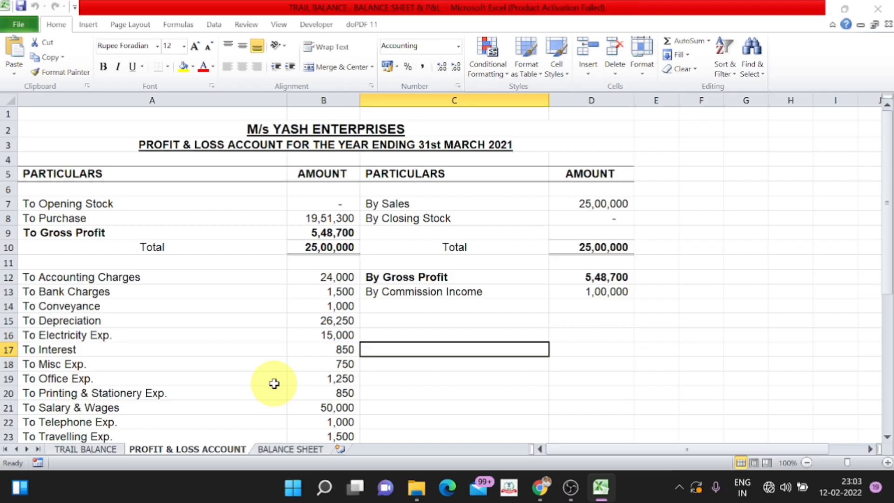
Step: Review the completed profit and loss account, examining the To Gross Profit and To Net Profit lines
scroll(318, 306, down, 1)
scroll(318, 306, down, 1)
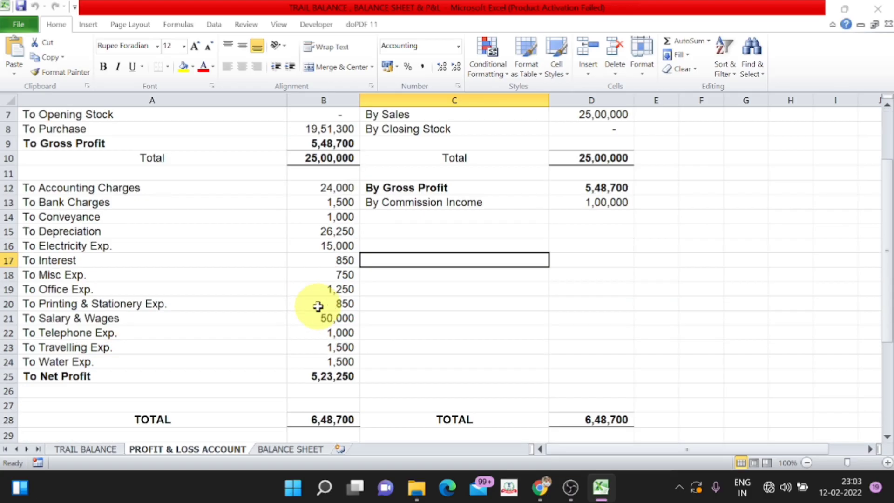
scroll(318, 306, up, 2)
click(42, 231)
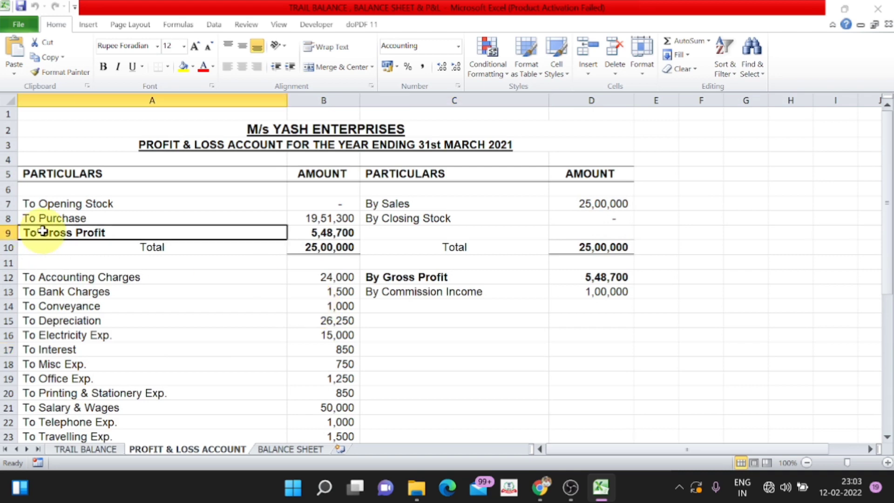
scroll(329, 289, down, 3)
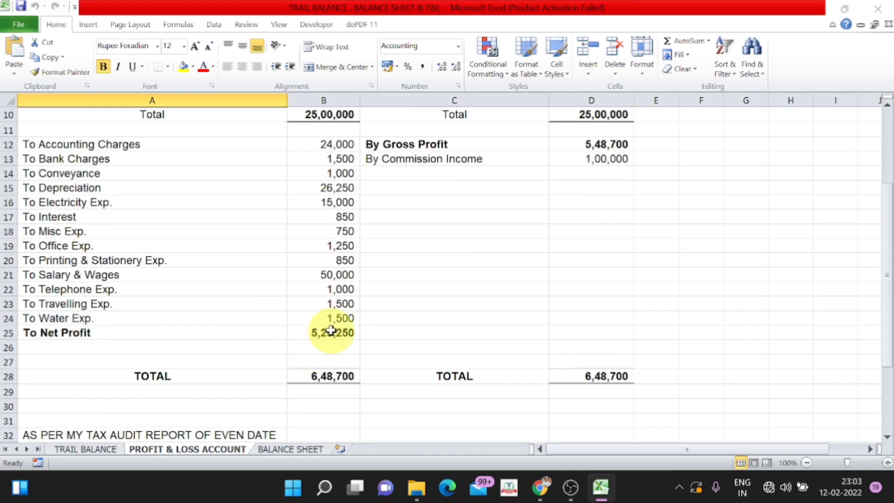
click(162, 331)
click(336, 331)
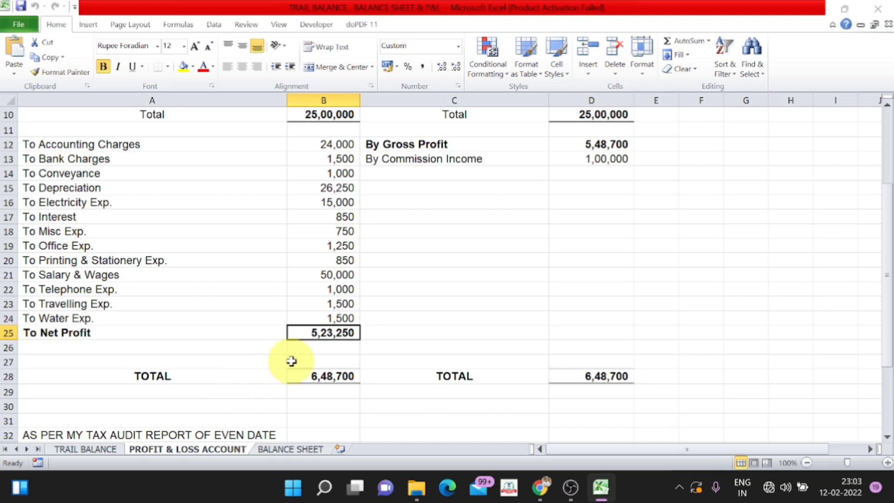
Step: Look through all the debit and credit amounts in the completed trial balance
scroll(291, 361, up, 1)
click(86, 449)
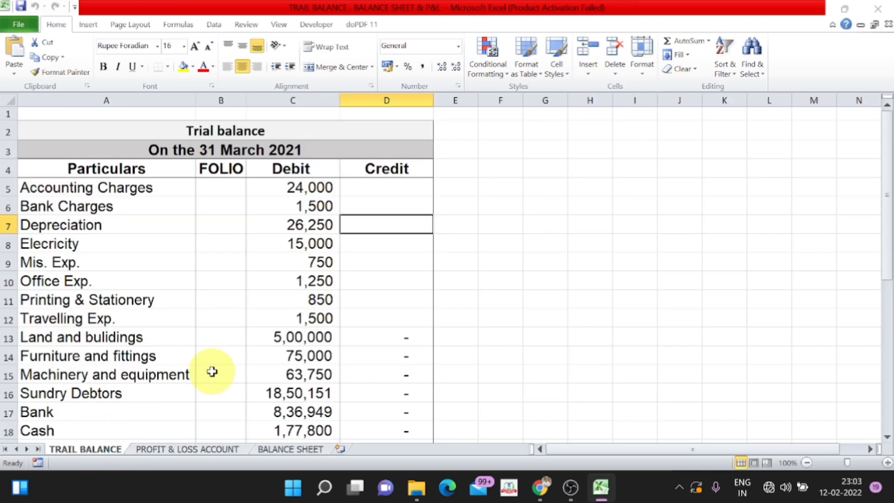
scroll(212, 371, down, 2)
scroll(213, 371, down, 5)
scroll(212, 371, up, 5)
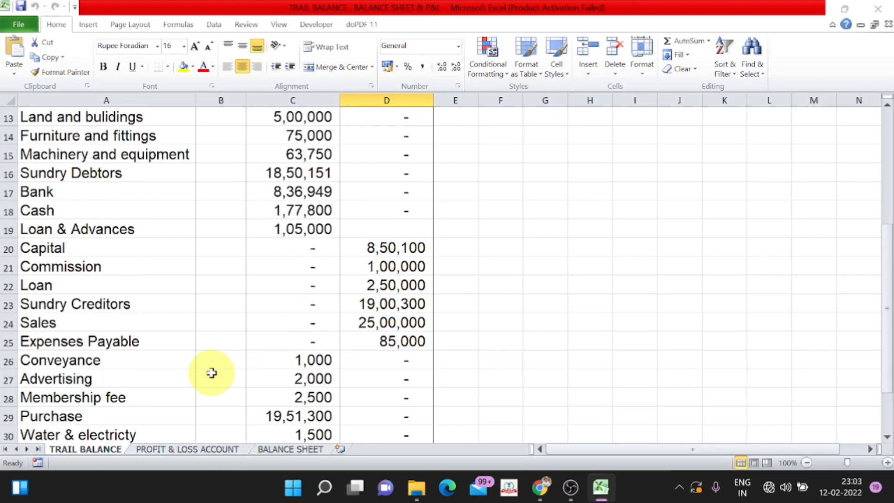
scroll(212, 373, up, 2)
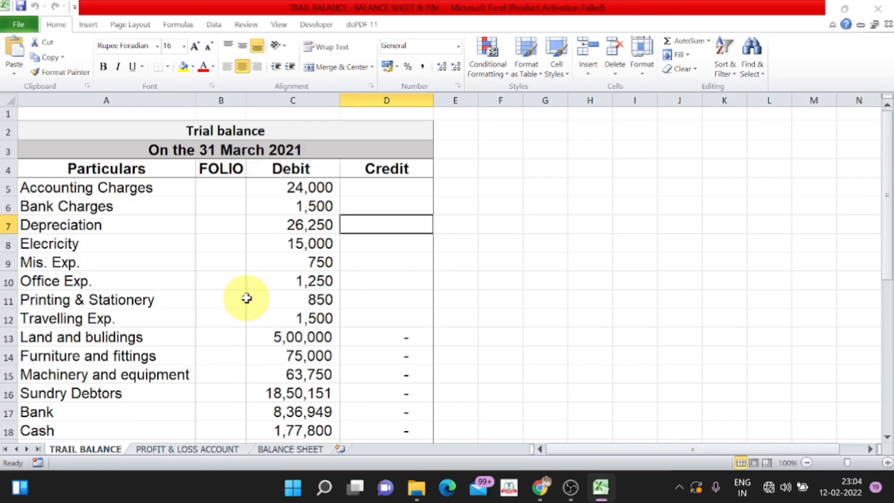
Step: View the balance sheet and examine the To Gross Profit amount in the profit and loss account
click(200, 449)
scroll(298, 321, up, 2)
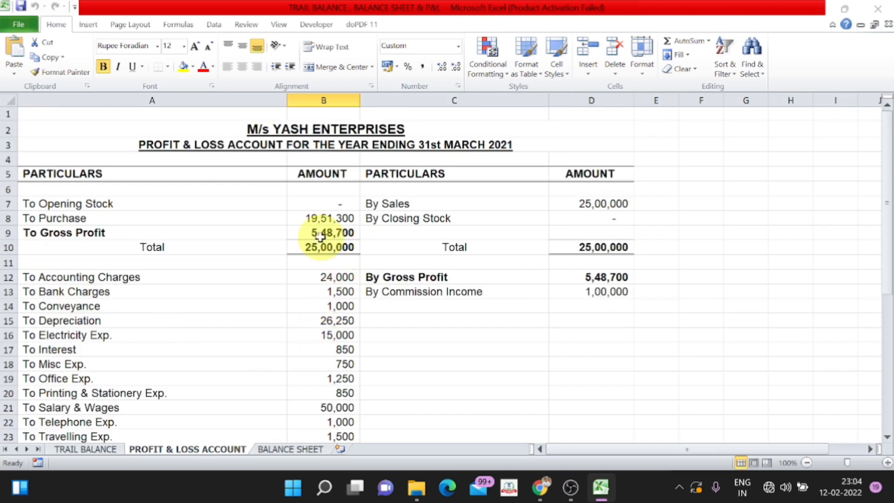
click(293, 449)
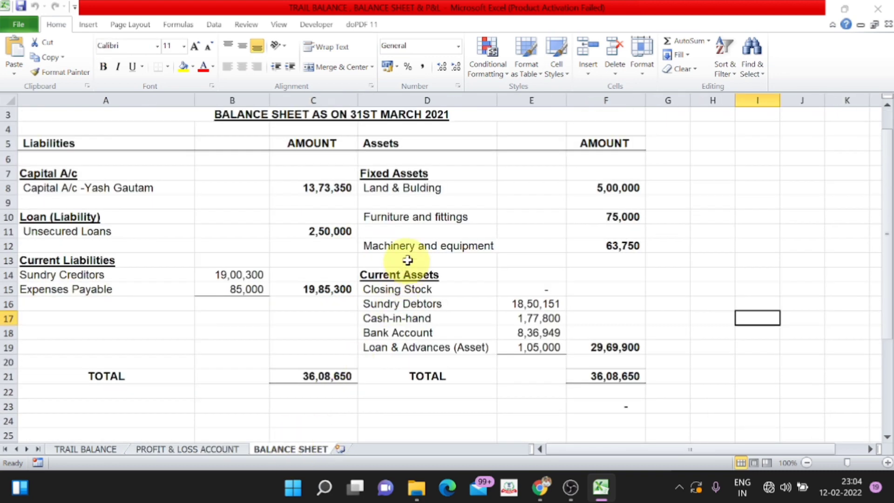
click(163, 449)
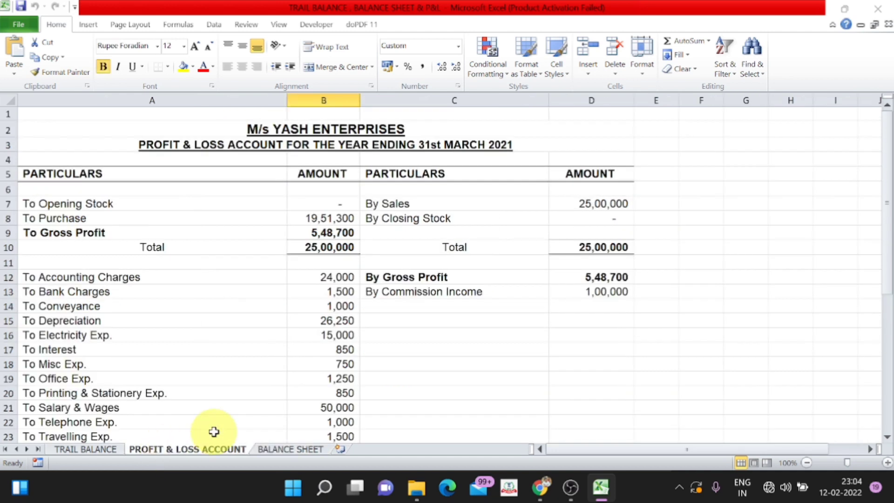
click(113, 232)
click(335, 233)
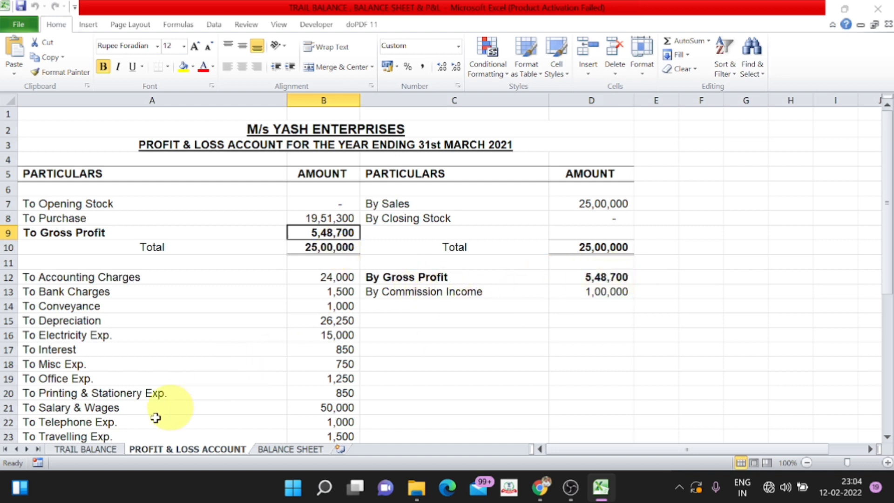
Step: Compare the trial balance entries, including Bank Charges, with the profit and loss account and the balance sheet
click(116, 449)
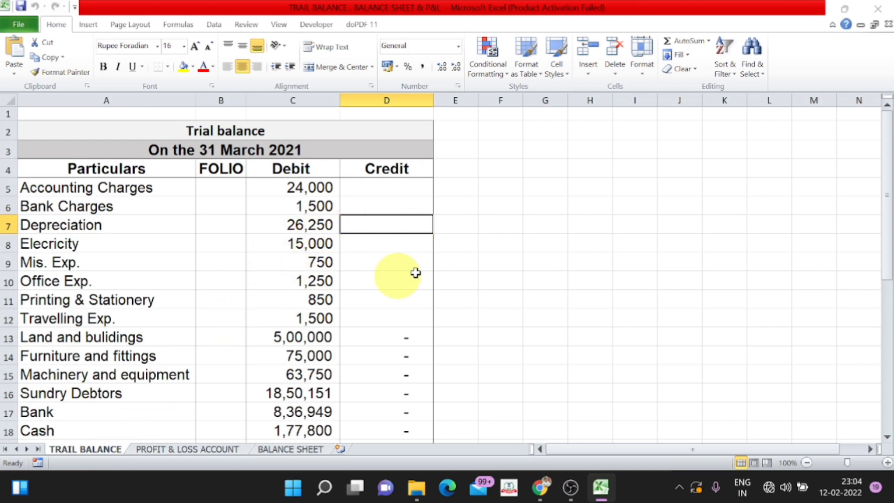
click(324, 208)
click(199, 449)
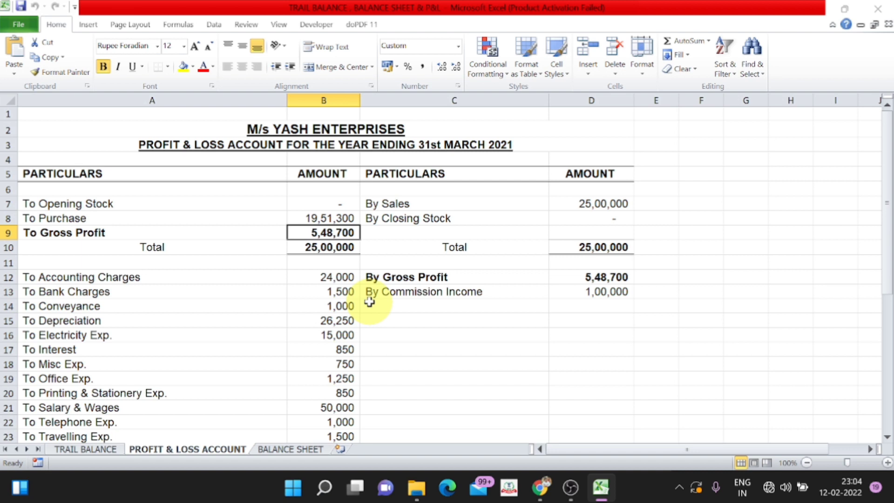
click(108, 451)
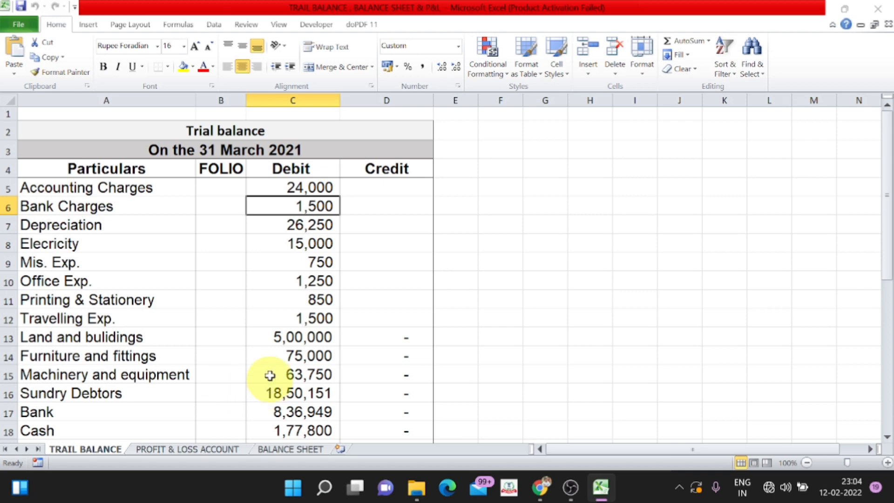
click(218, 450)
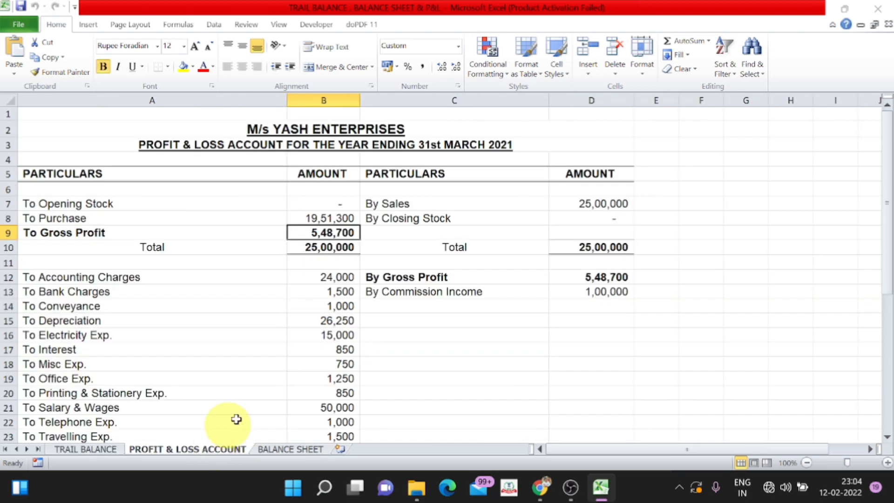
click(288, 449)
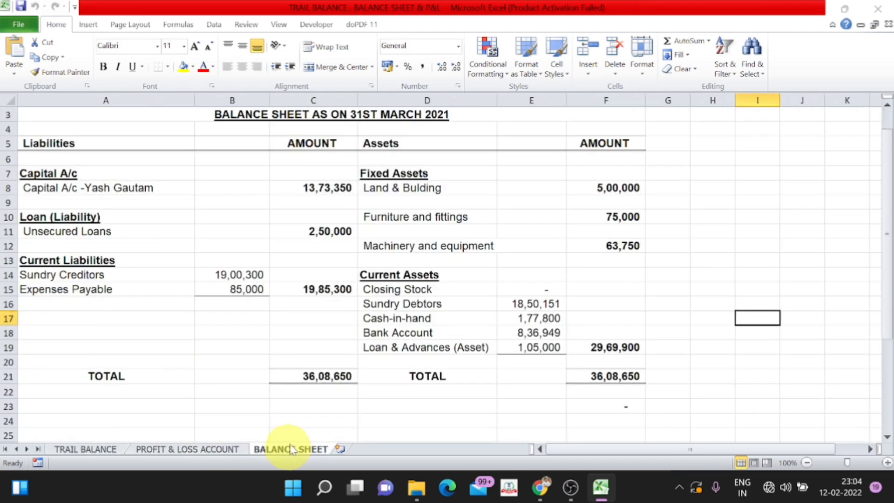
Step: Examine the To Net Profit amount in the profit and loss account
click(181, 448)
scroll(253, 399, down, 4)
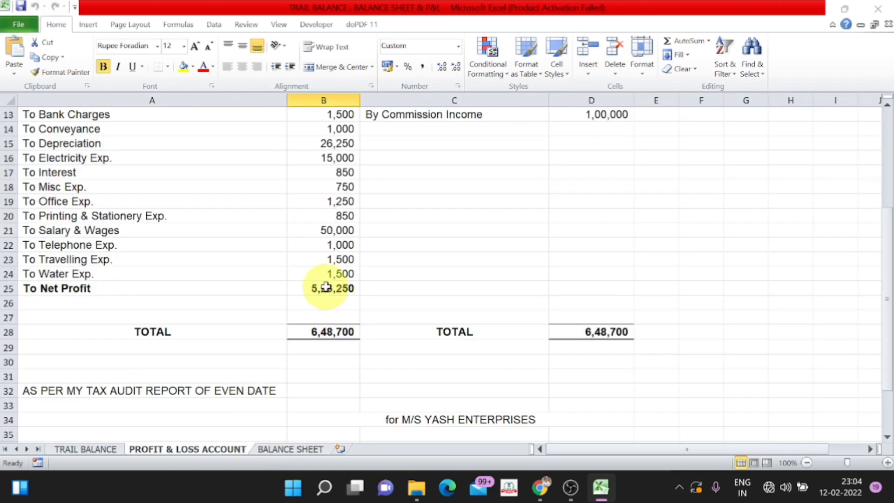
click(124, 289)
click(324, 287)
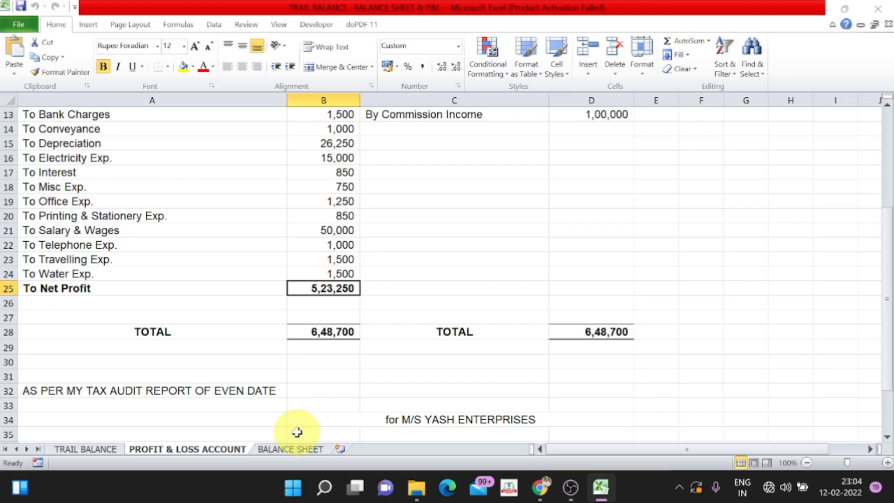
Step: Compare the liabilities total with the assets total in the balance sheet
click(298, 450)
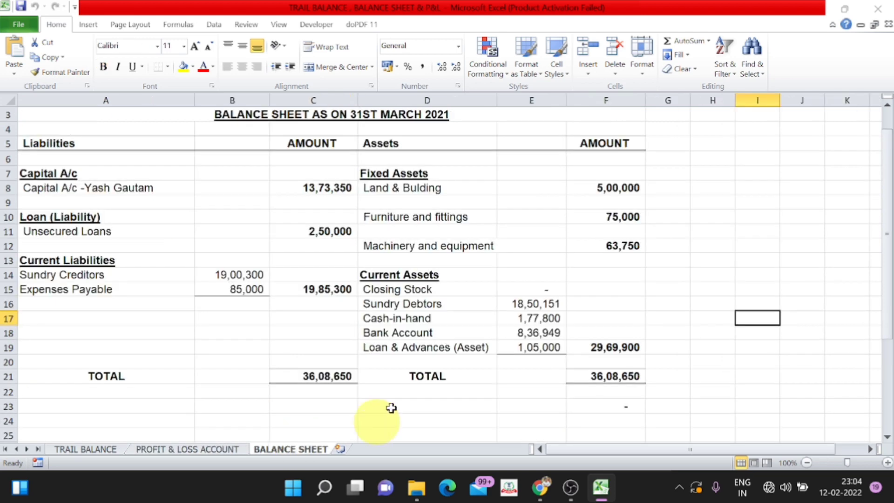
scroll(408, 352, down, 1)
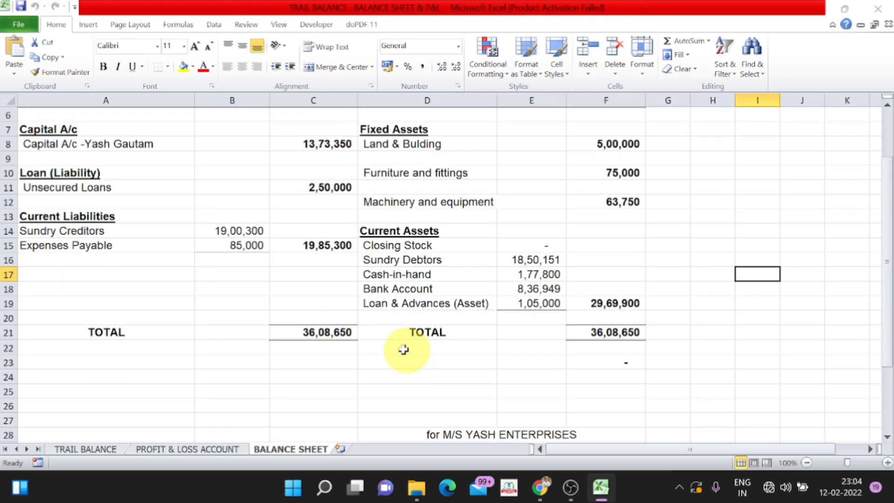
click(326, 334)
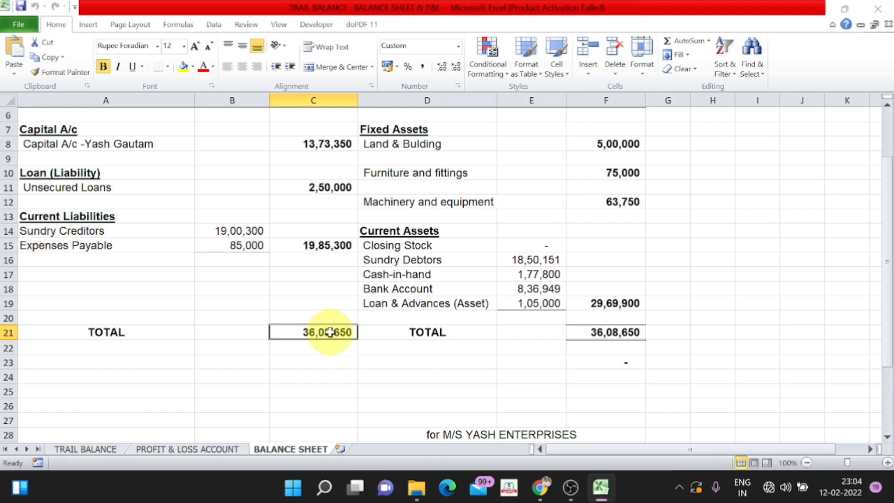
click(609, 335)
scroll(409, 355, up, 1)
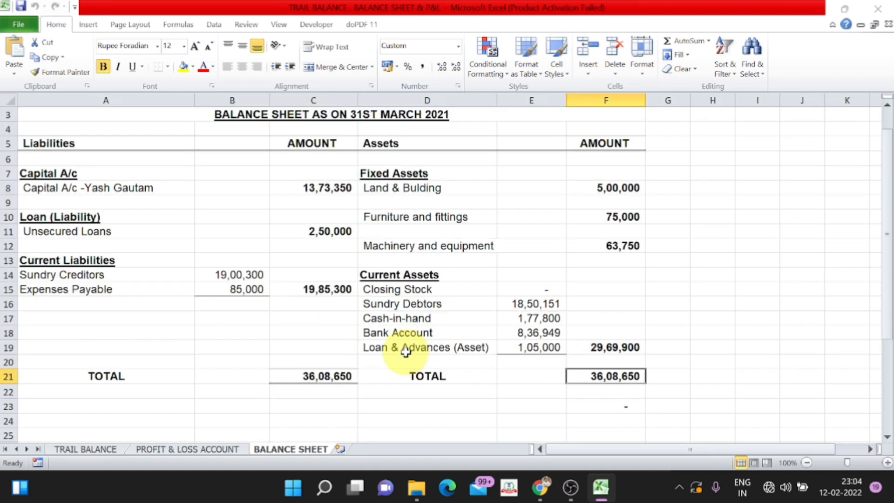
click(329, 375)
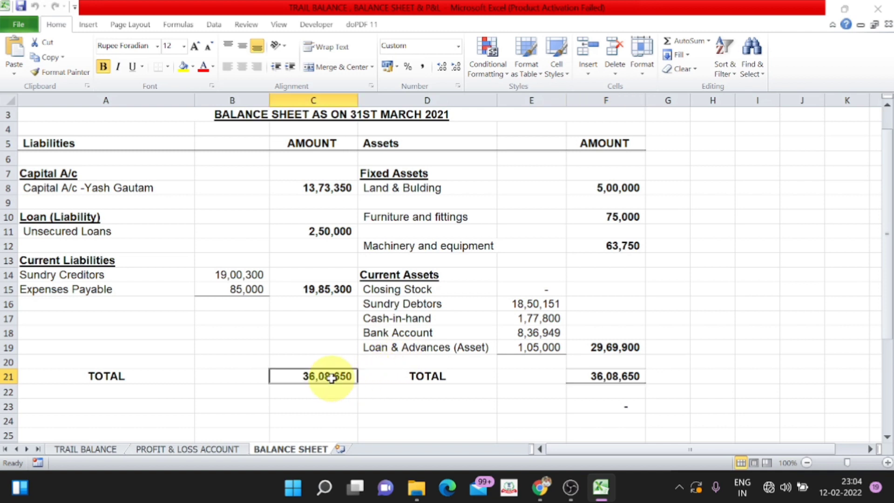
click(619, 380)
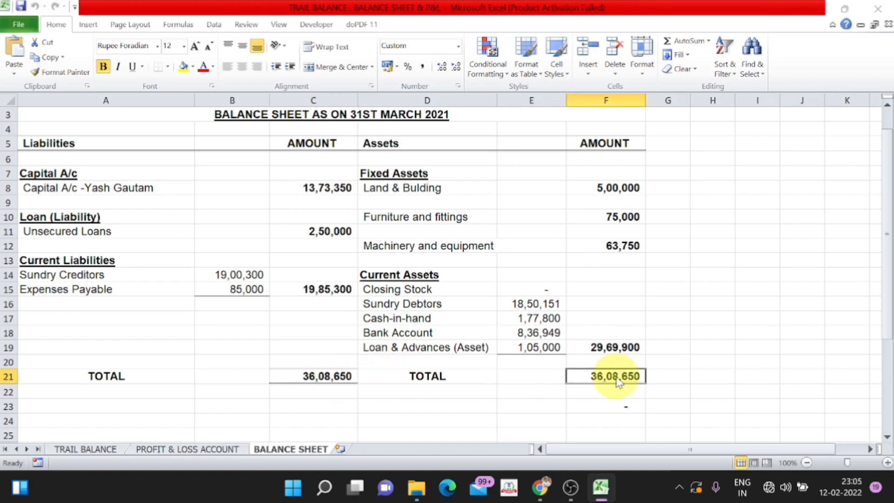
click(331, 379)
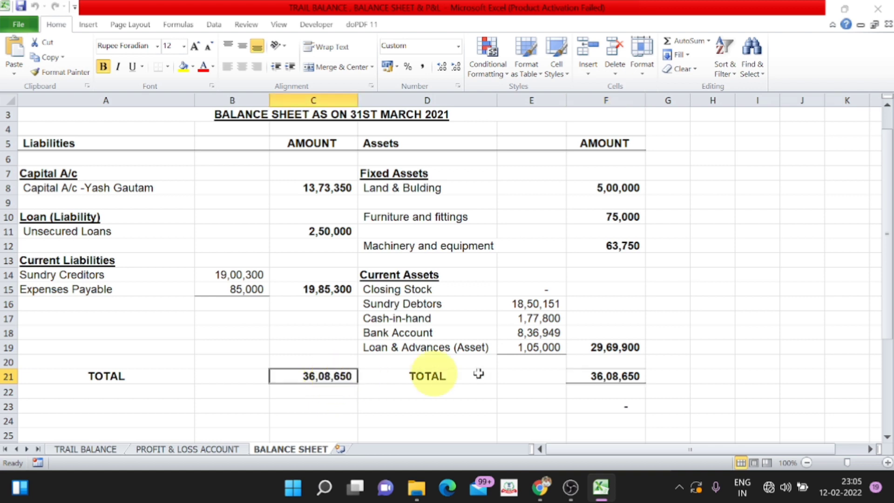
click(601, 375)
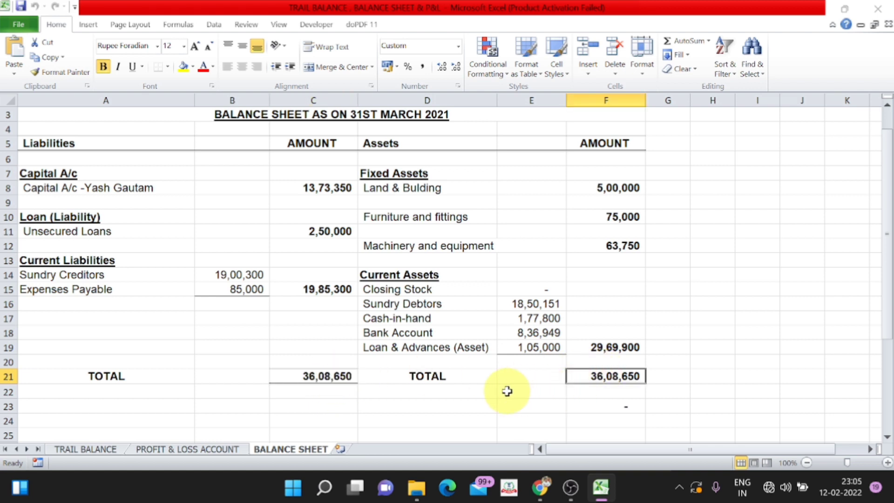
Step: Revisit the Printing & Stationery debit in the trial balance and go through the linked statements to the balance sheet
click(106, 450)
click(295, 302)
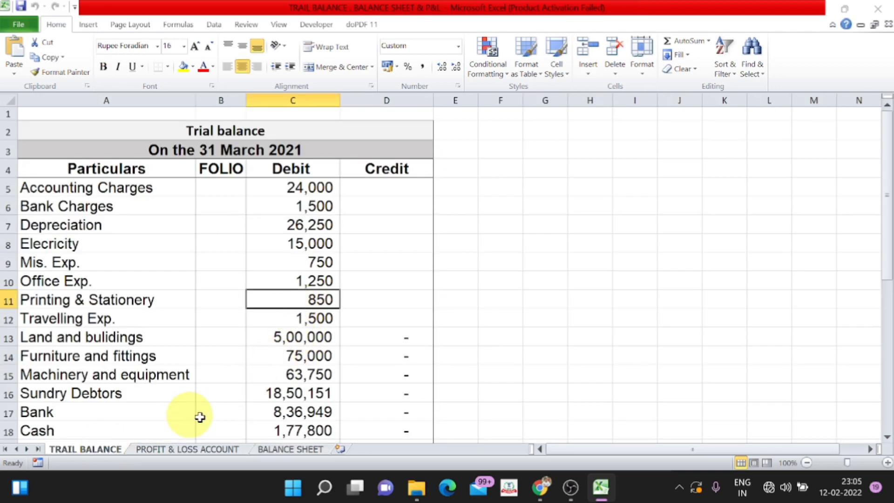
click(209, 449)
click(285, 450)
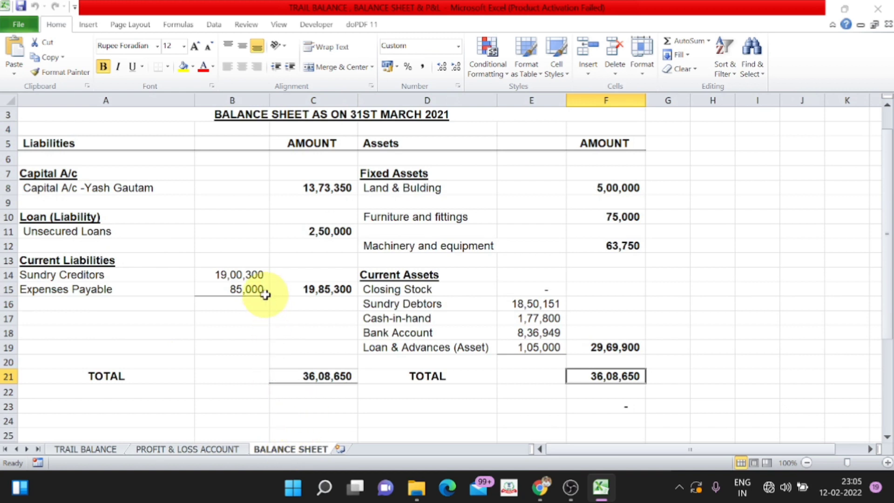
Step: Inspect the formula behind the Capital A/c amount in the balance sheet and leave it as it is
click(170, 194)
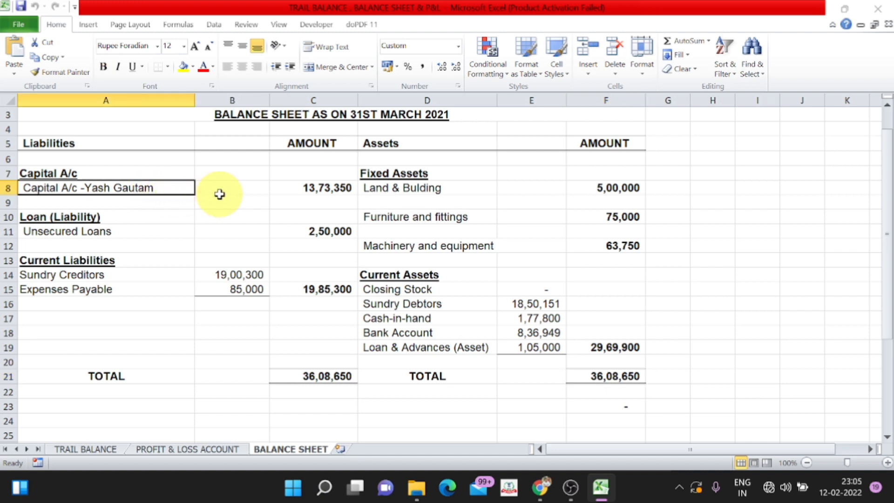
double_click(319, 190)
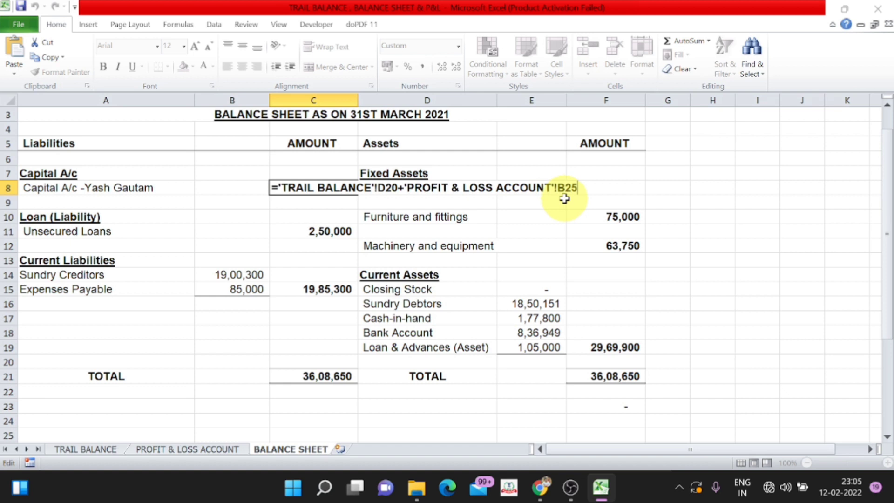
key(Return)
key(Up)
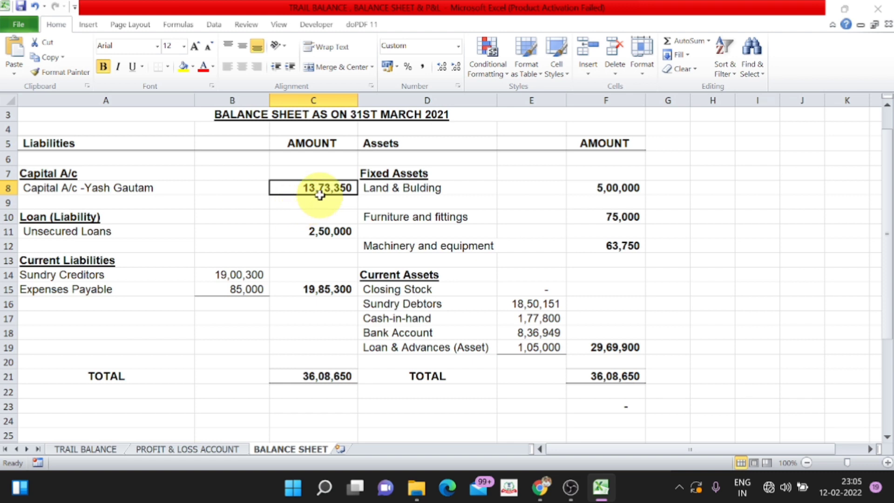
key(Up)
key(Right)
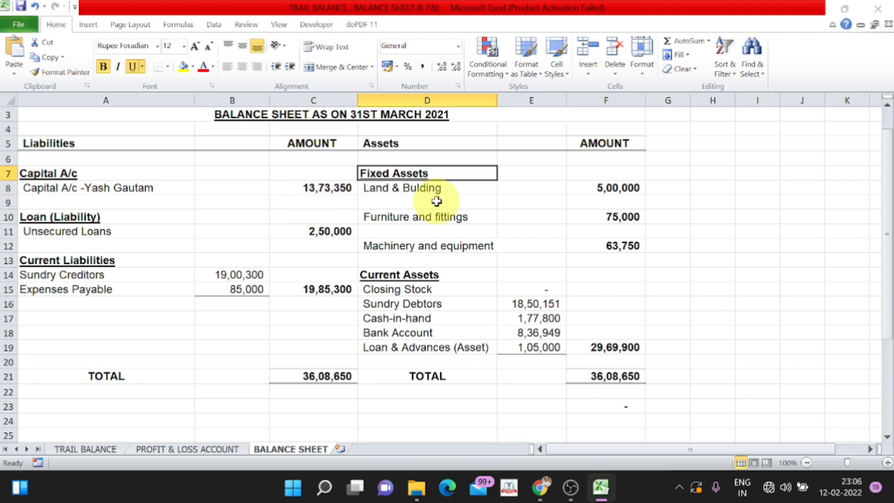